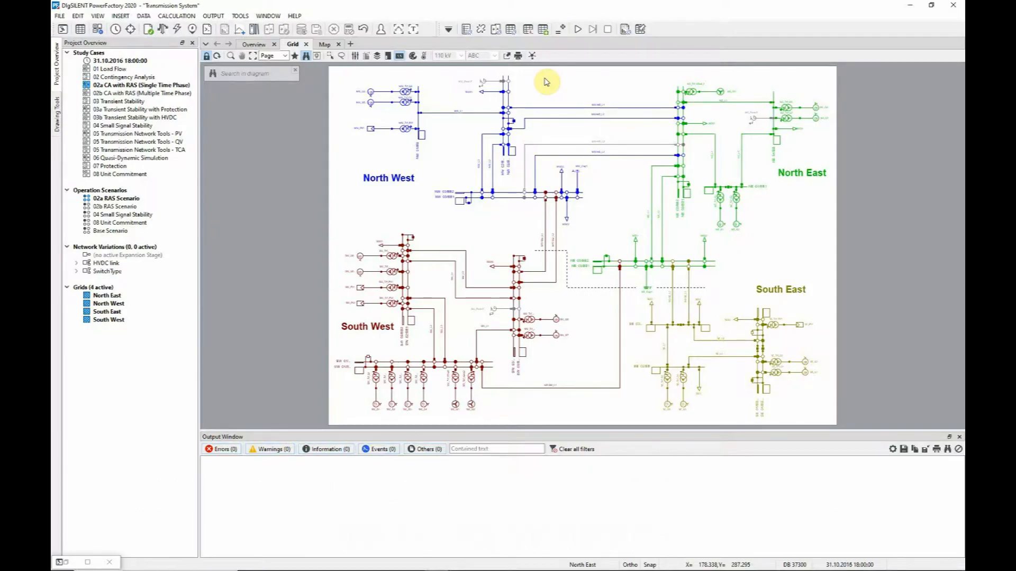
# Open the remedial action scheme "Gen drops for NE_L3 overload" and inspect its trigger condition "NE_L3 is overloaded".
pyautogui.click(544, 30)
pyautogui.click(341, 227)
pyautogui.click(383, 247)
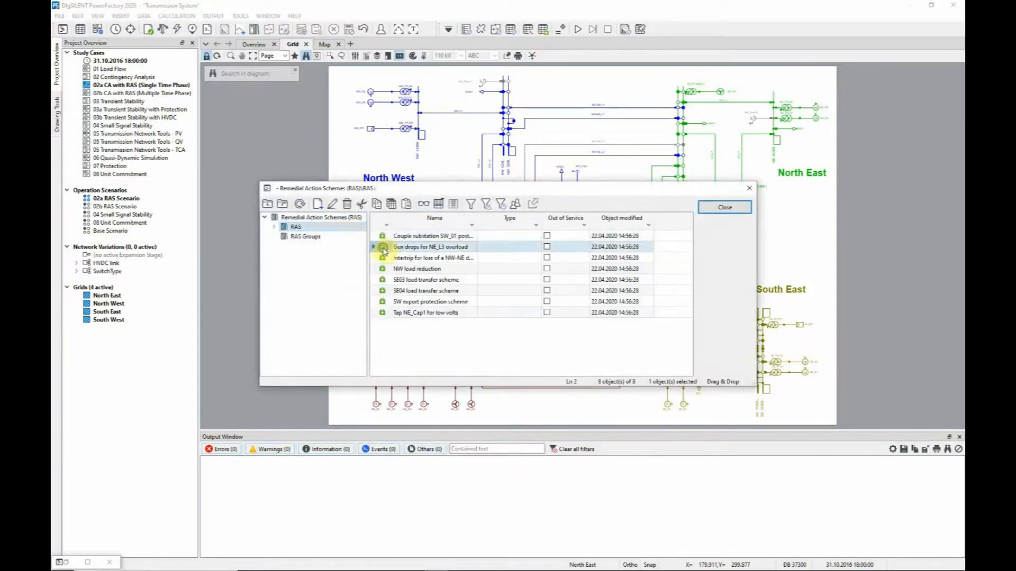
pyautogui.doubleClick(383, 249)
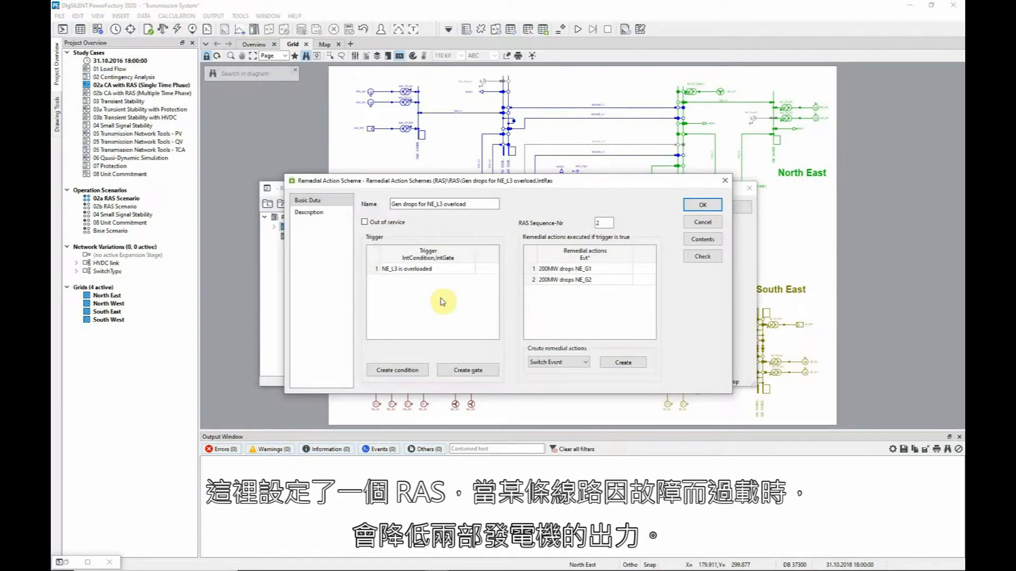
pyautogui.doubleClick(453, 274)
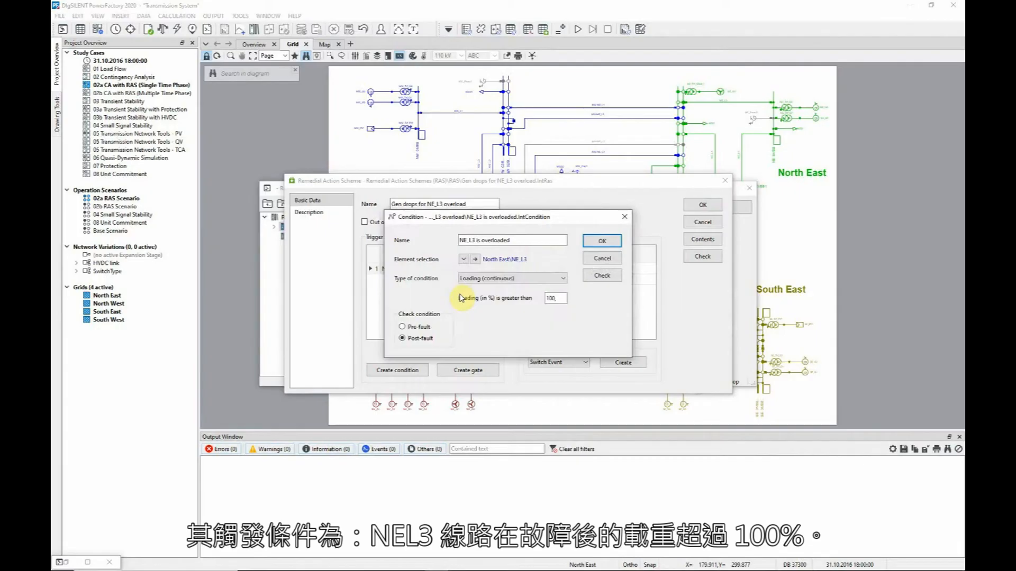
pyautogui.click(602, 266)
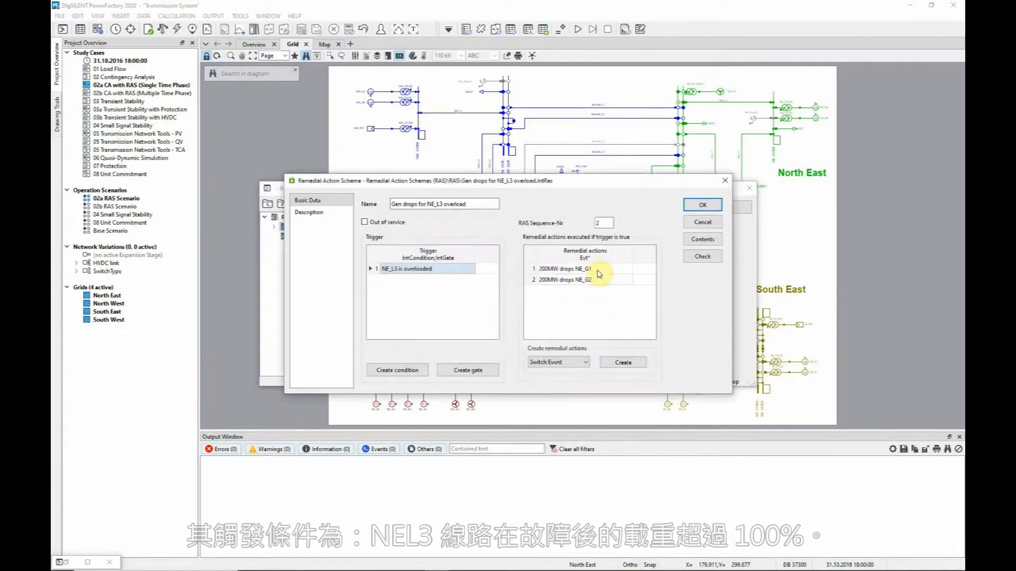
# Inspect the scheme's "200MW drops NE_G1" dispatch event, then close the remedial action scheme library without changes.
pyautogui.click(597, 269)
pyautogui.doubleClick(597, 270)
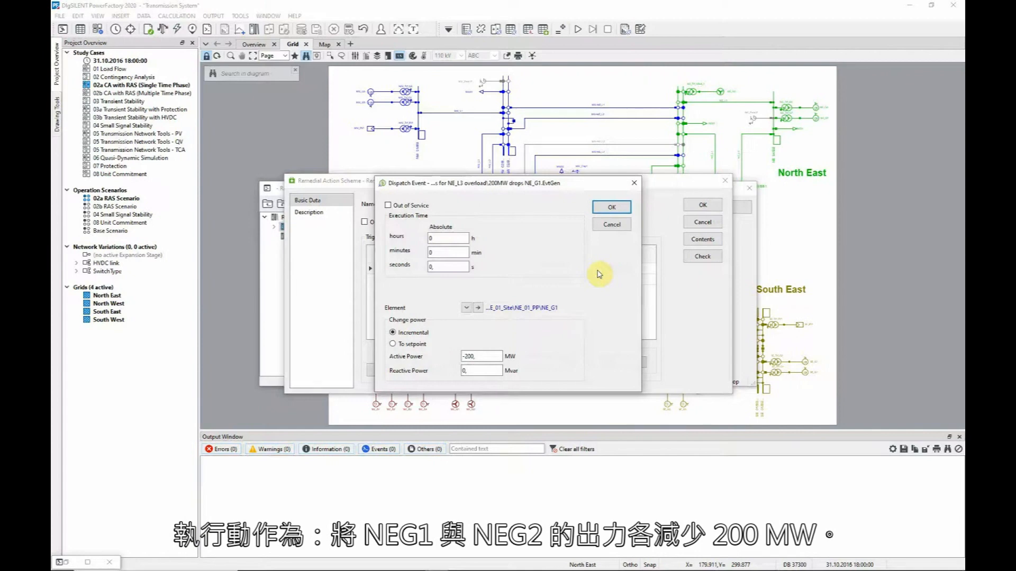
pyautogui.click(612, 225)
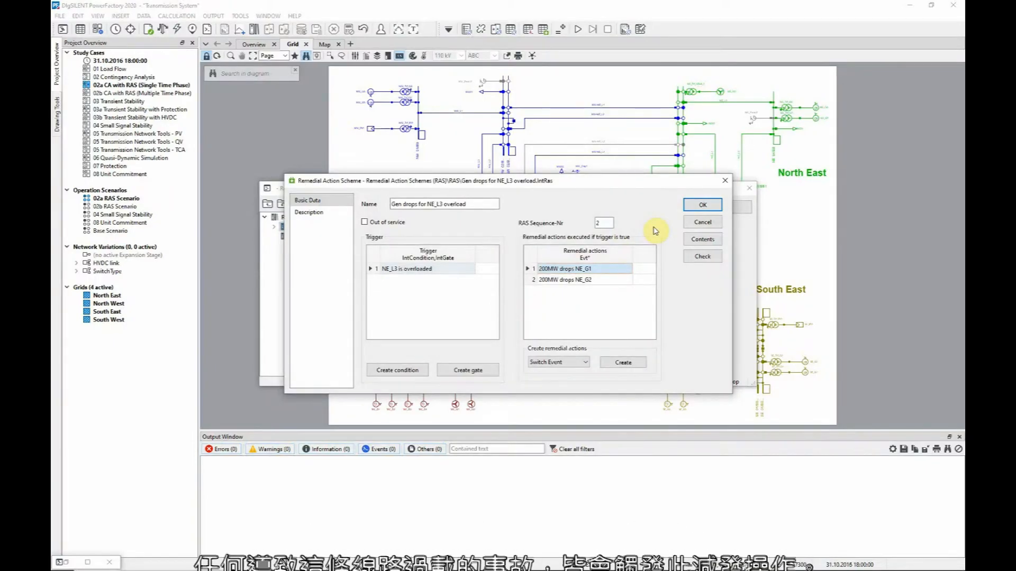
pyautogui.click(686, 225)
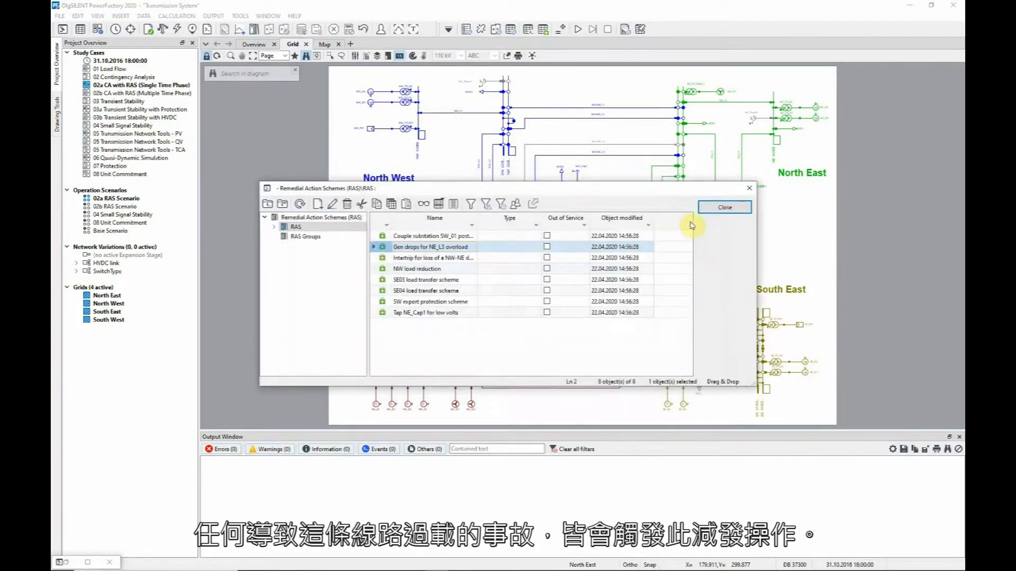
pyautogui.click(710, 206)
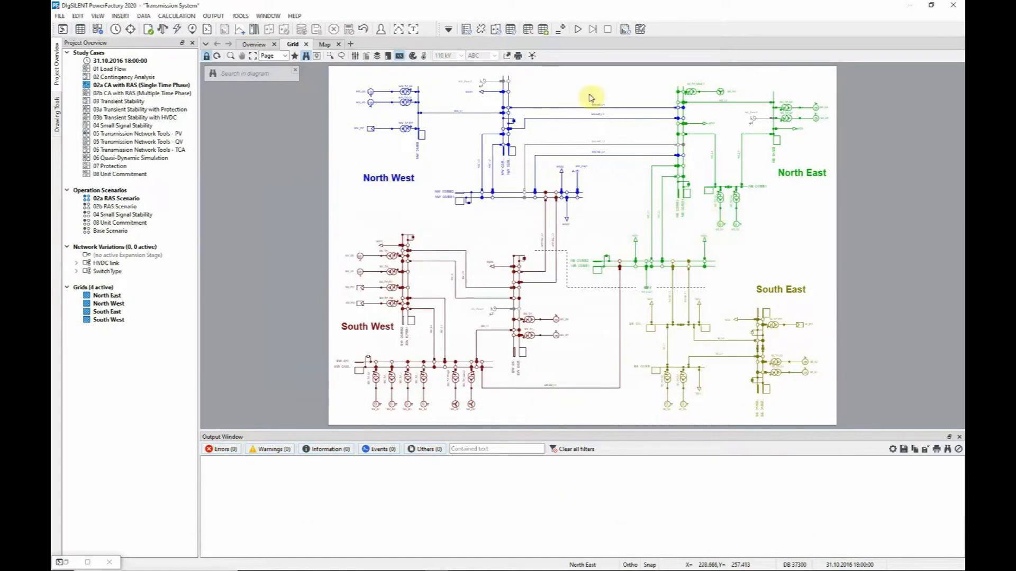
# Review the static contingency cases of the Contingency Analysis and execute it with AC load flow and no remedial action schemes.
pyautogui.click(481, 29)
pyautogui.click(456, 280)
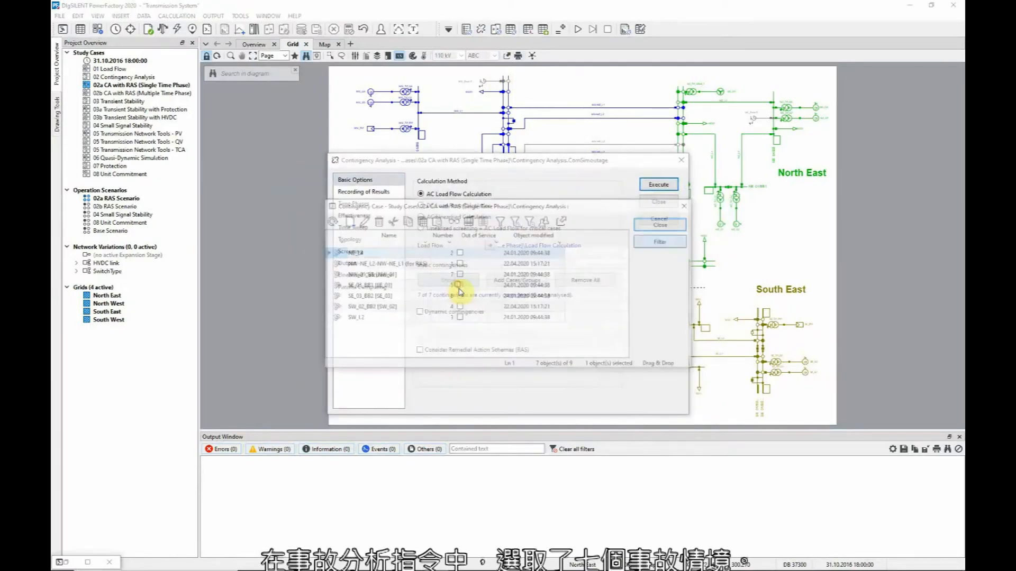
pyautogui.click(652, 227)
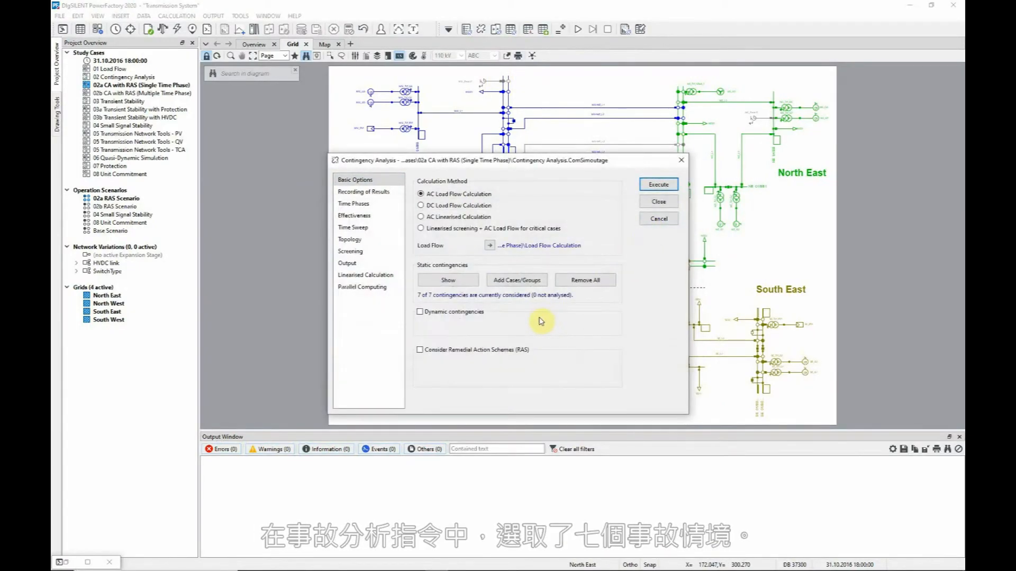
pyautogui.press('Return')
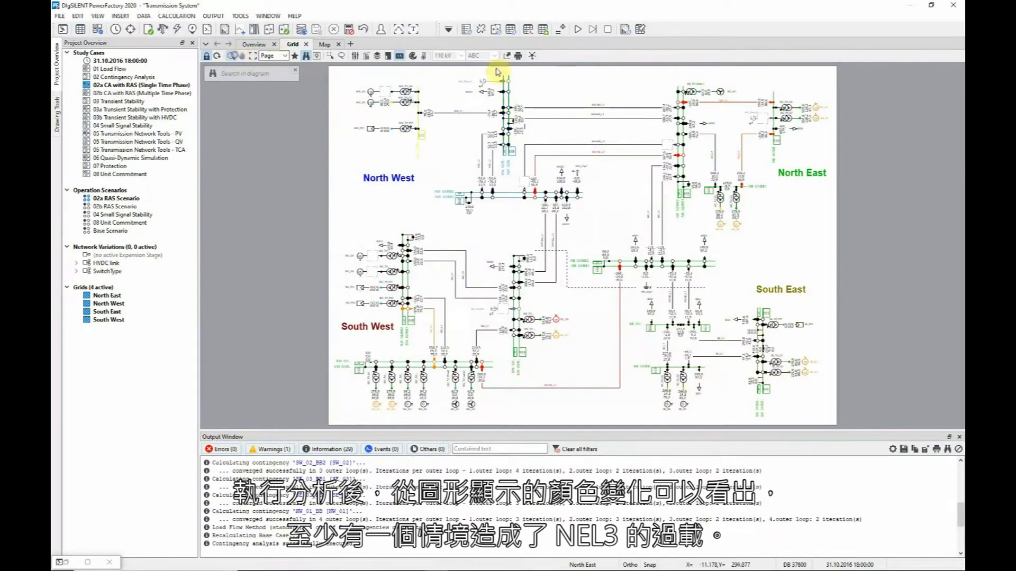
# Generate the AC contingency analysis report of all loading violations, examine the loading of line NE_L3, and close the report.
pyautogui.moveTo(566, 71); pyautogui.dragTo(852, 297)
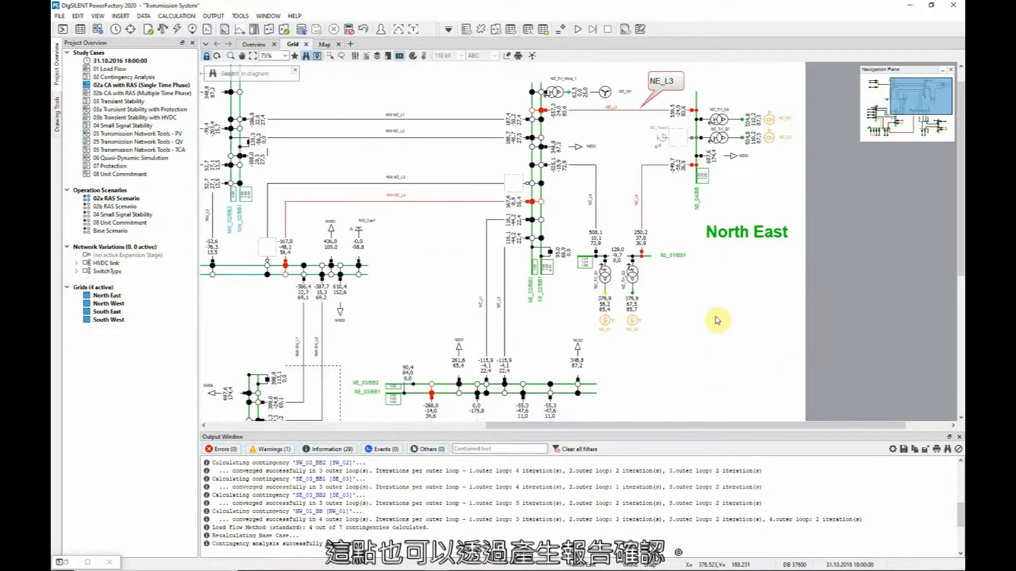
pyautogui.click(625, 29)
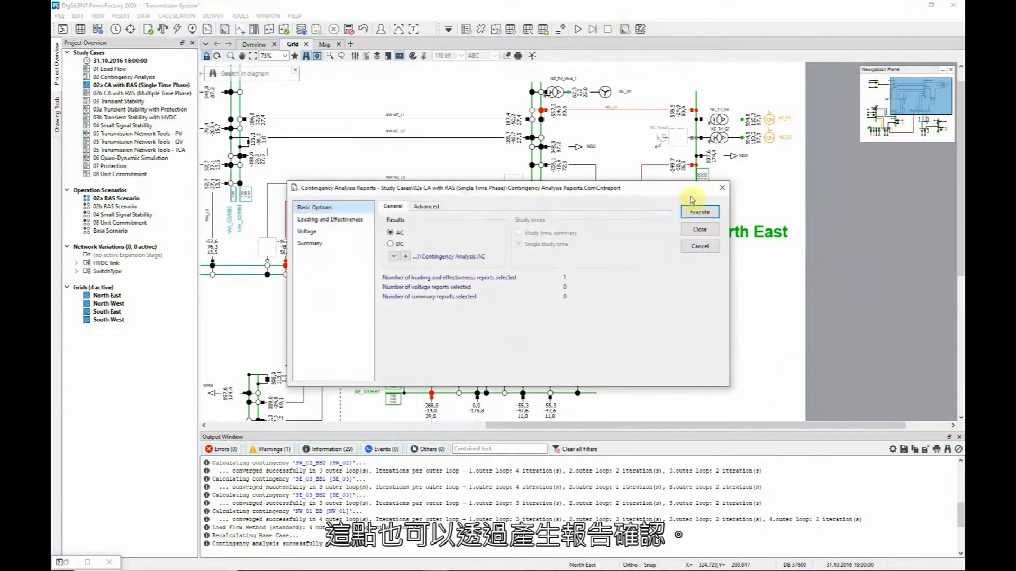
pyautogui.click(696, 212)
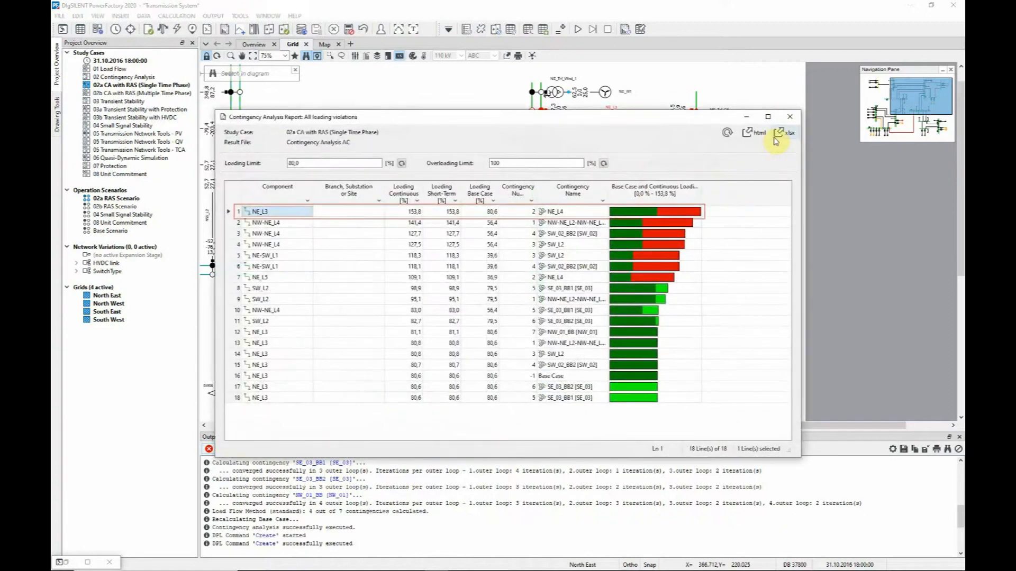
pyautogui.click(792, 117)
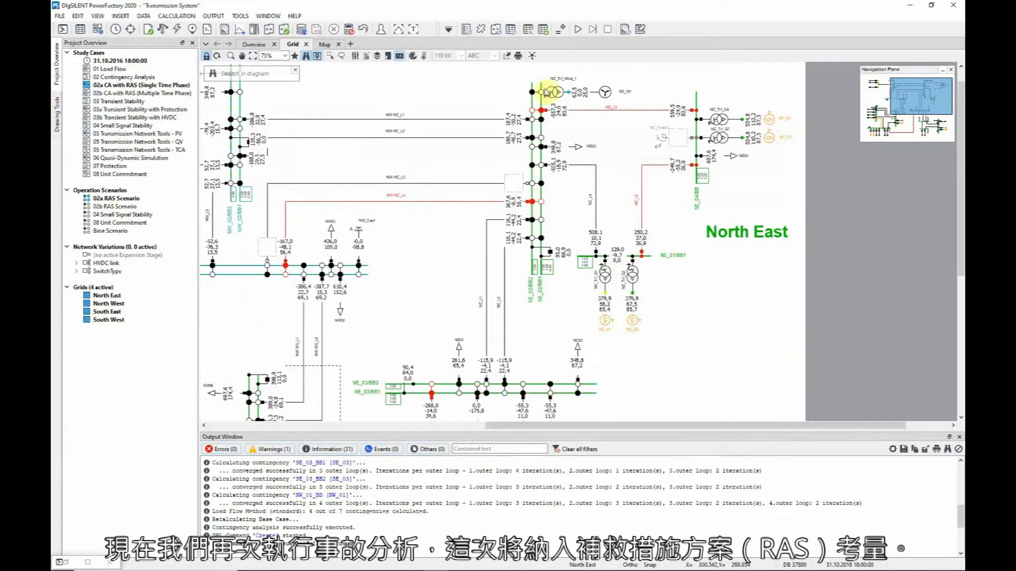
# Enable remedial action schemes in the Contingency Analysis and add the scheme "Gen drops for NE_L3 overload".
pyautogui.click(479, 28)
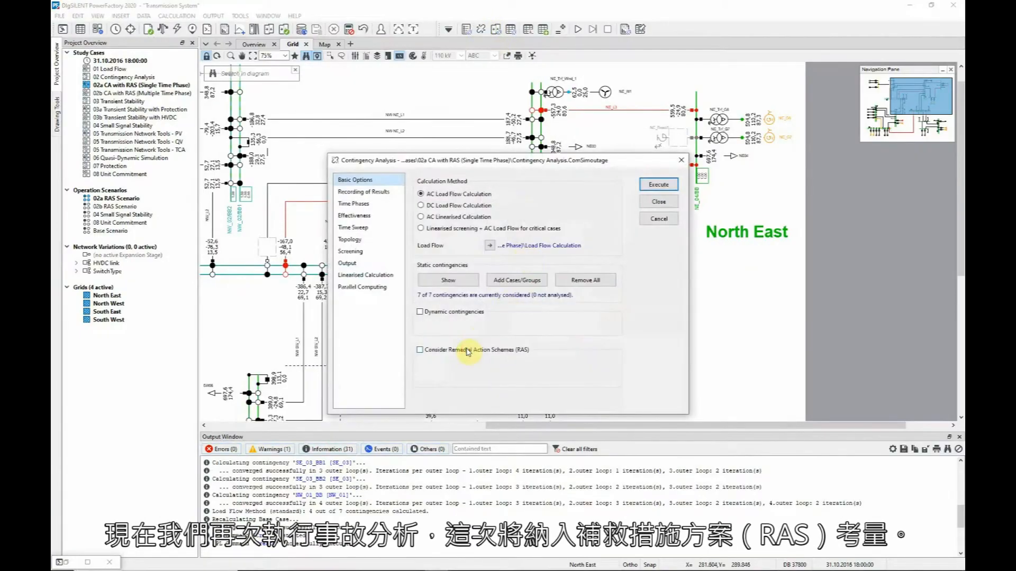
pyautogui.click(512, 366)
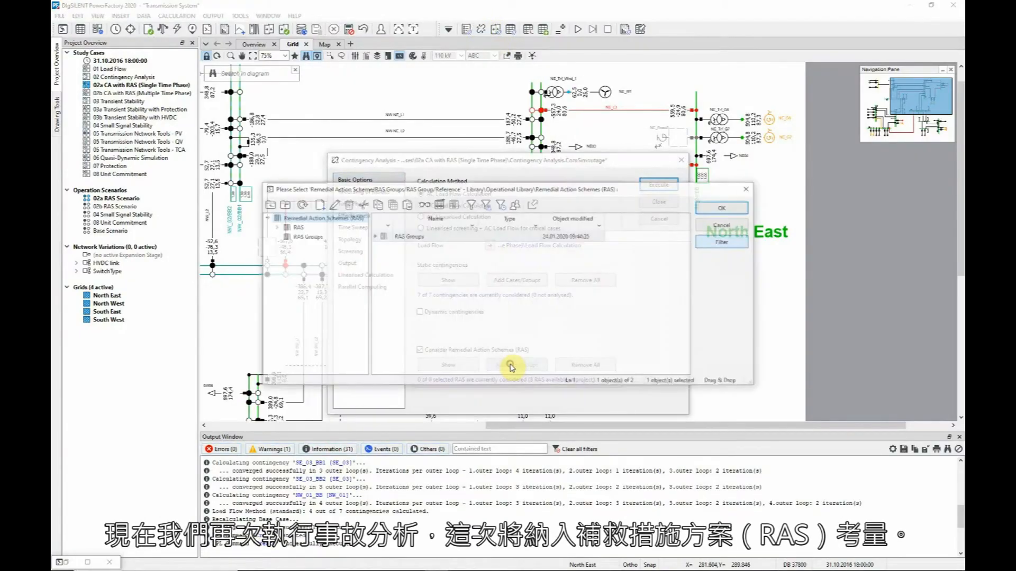
pyautogui.click(350, 227)
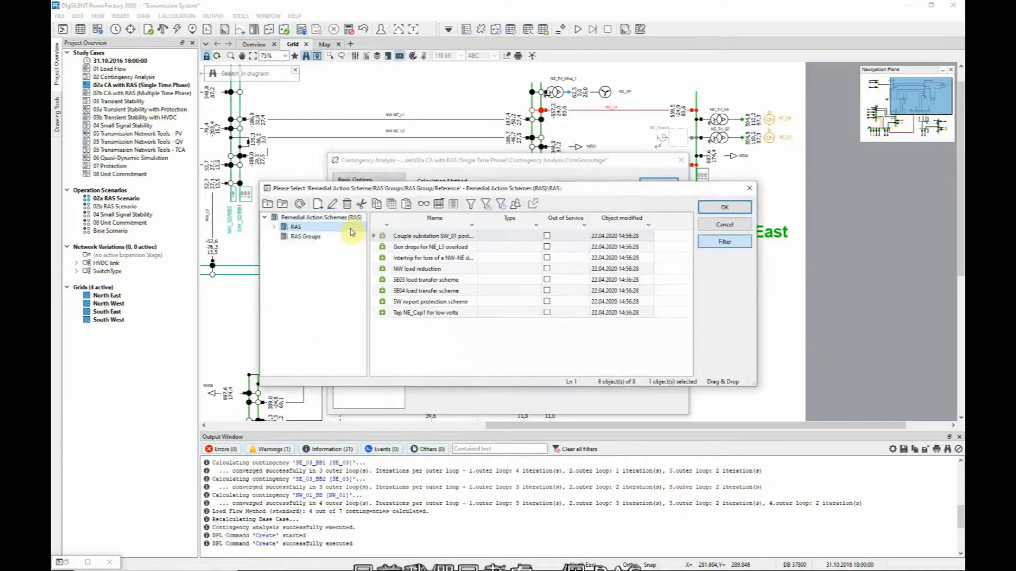
pyautogui.click(380, 247)
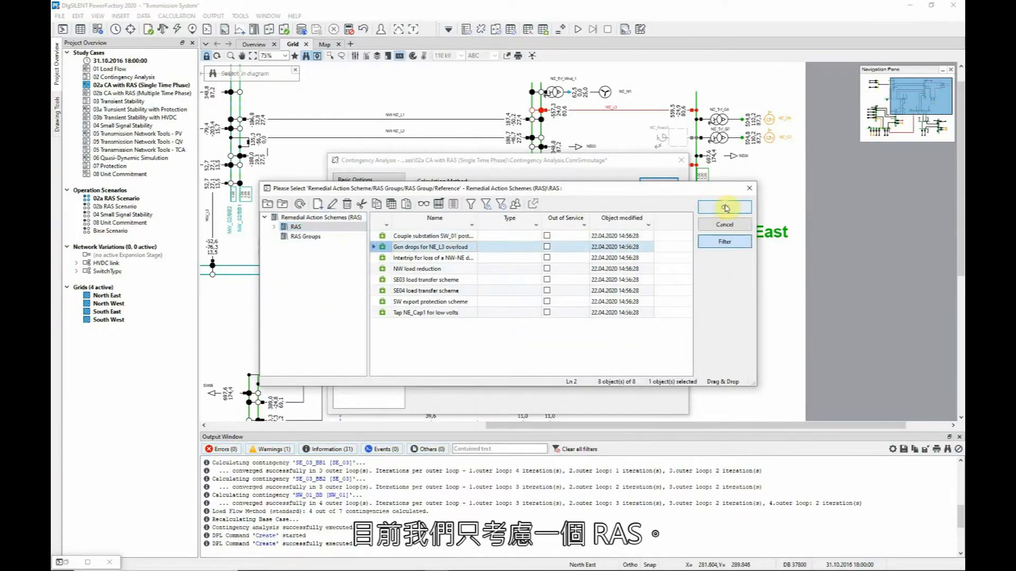
pyautogui.click(724, 207)
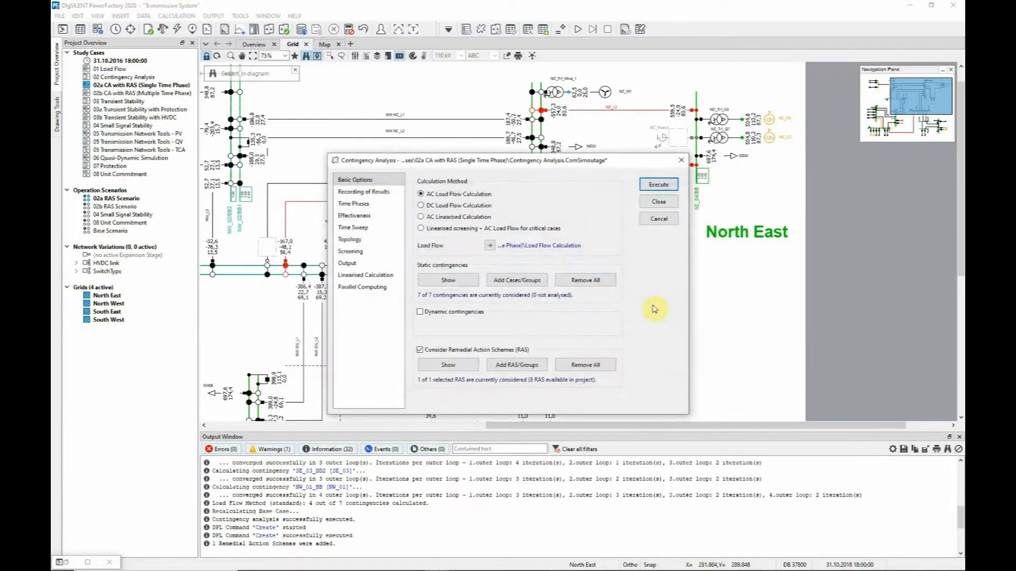
# Turn on showing the triggered RAS for each contingency in the output window and execute the contingency analysis.
pyautogui.click(366, 263)
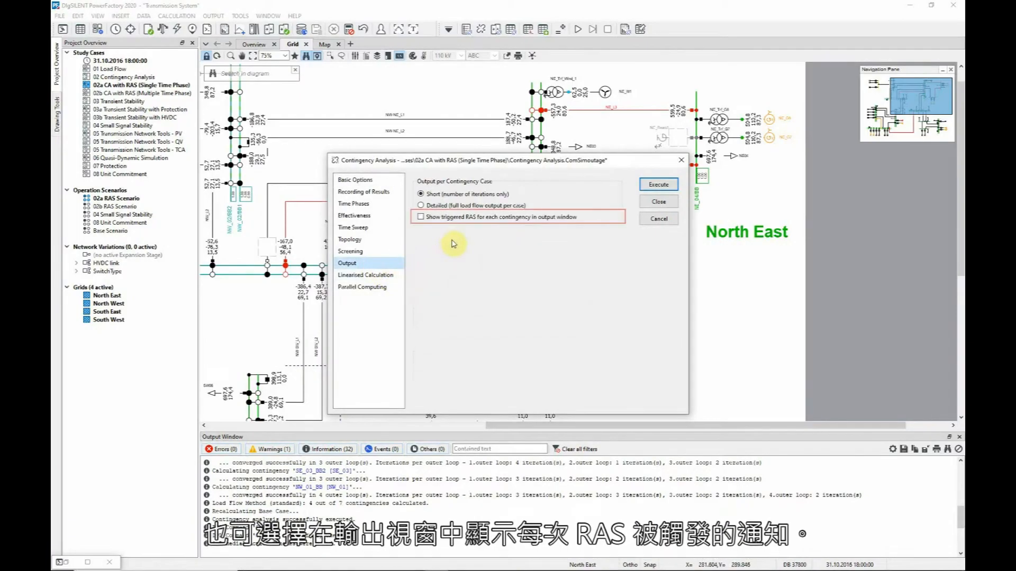
pyautogui.click(659, 184)
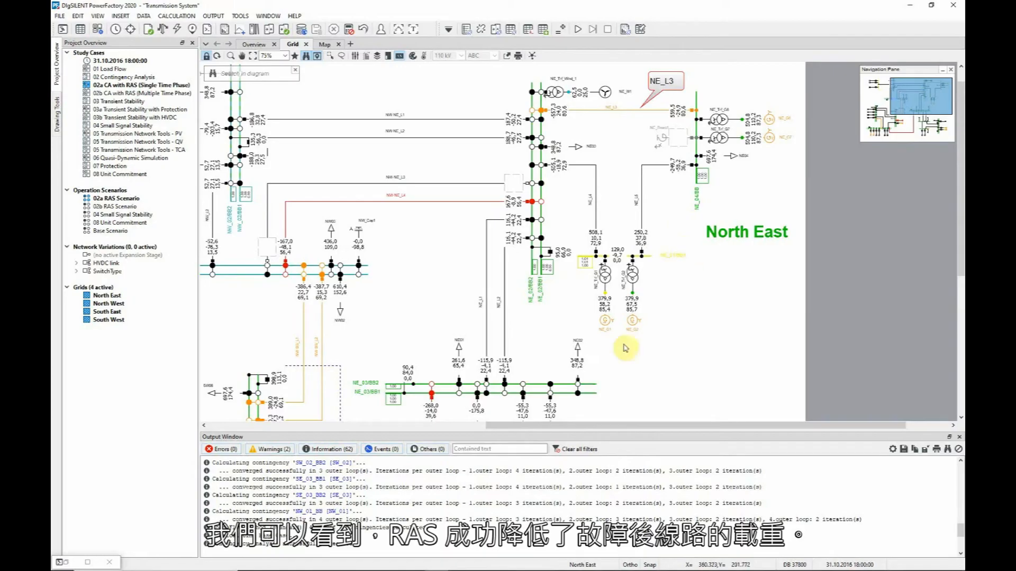
# Filter the output messages by "trigger", clear the filter, and check which contingency triggered the remedial action scheme.
pyautogui.click(480, 449)
pyautogui.write('trigger')
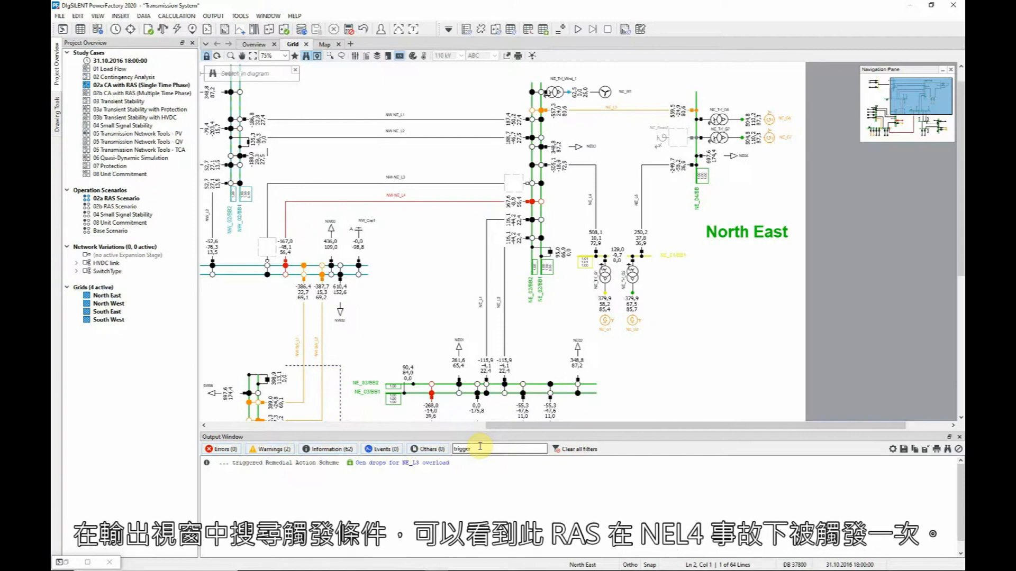
pyautogui.click(565, 450)
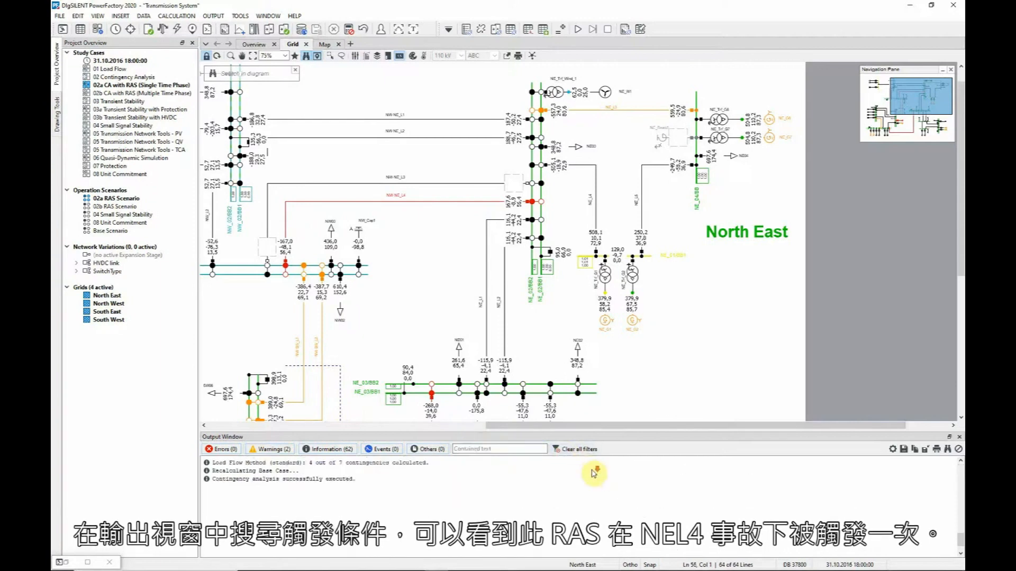
pyautogui.scroll(2, 592, 472)
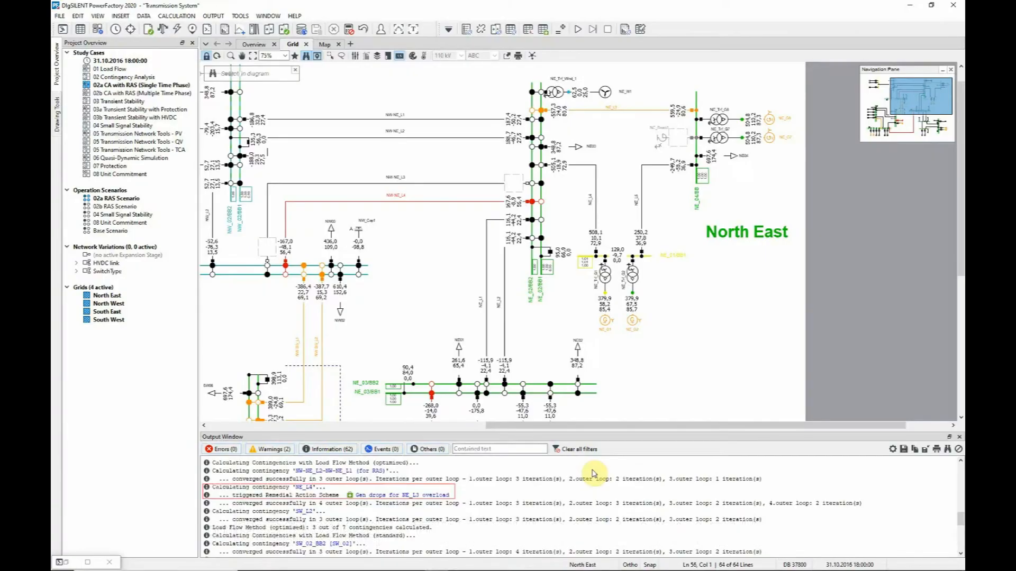
pyautogui.scroll(-8, 591, 469)
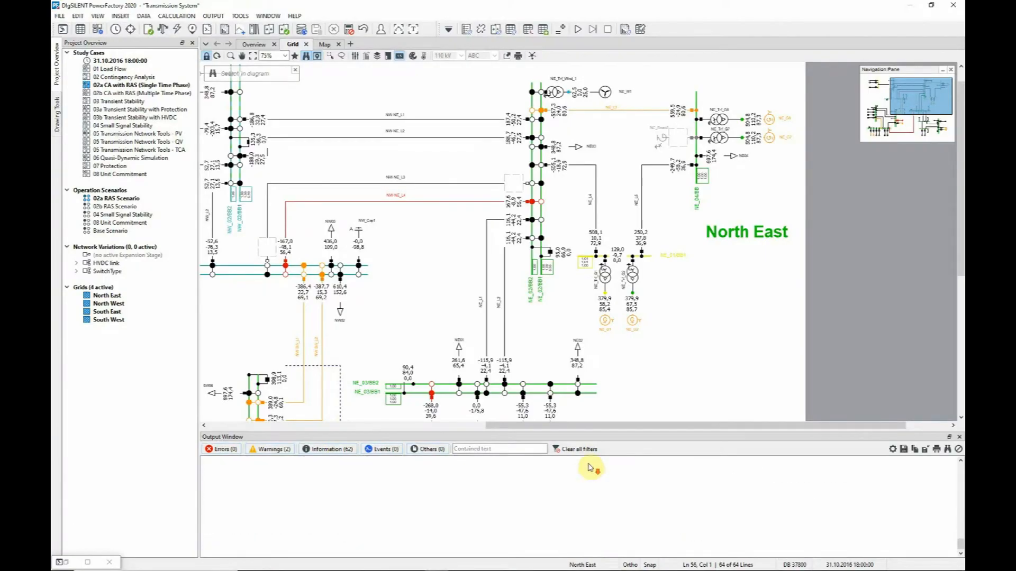
# Add the schemes from "Couple substation SW_01 post-fault" through "SW export protection scheme" to the Contingency Analysis, execute it and review the output messages.
pyautogui.click(501, 30)
pyautogui.click(492, 367)
pyautogui.click(344, 232)
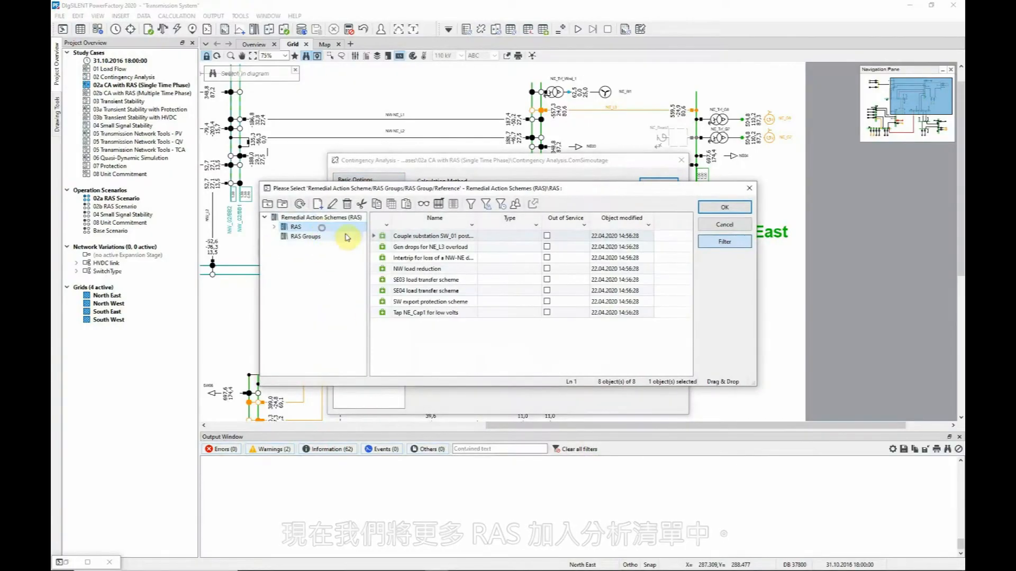
pyautogui.moveTo(381, 236); pyautogui.dragTo(389, 304)
pyautogui.click(725, 208)
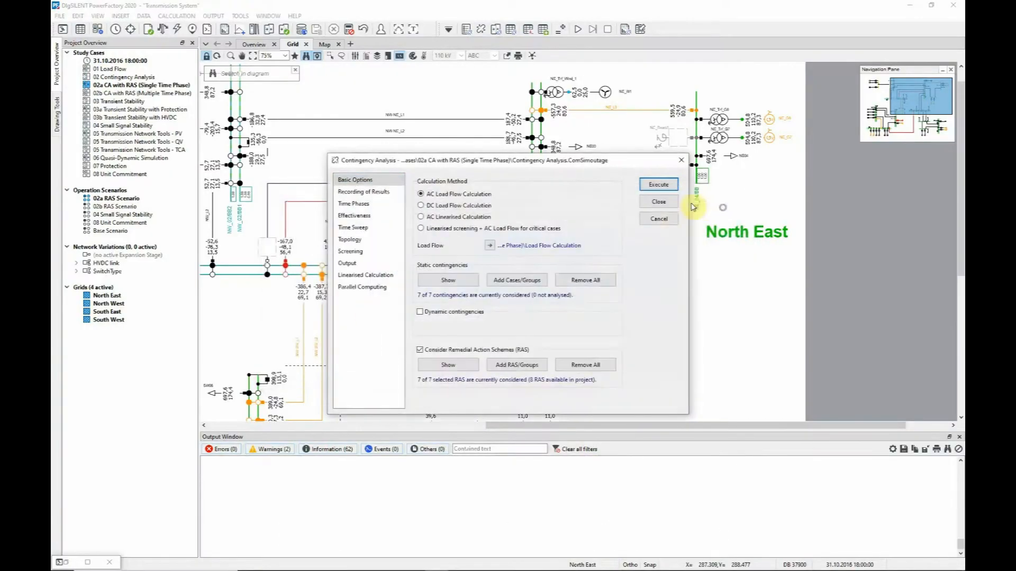
pyautogui.click(659, 185)
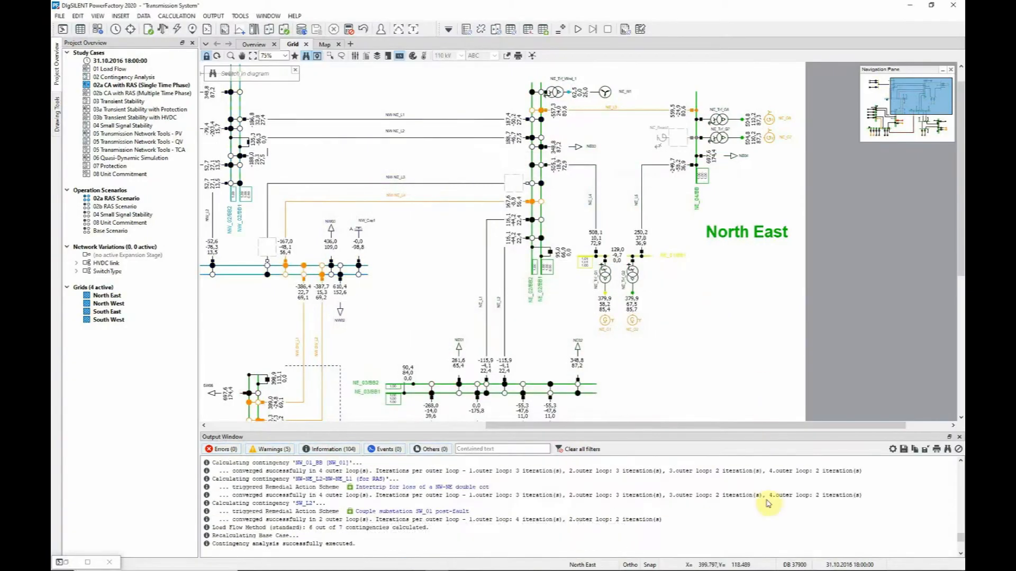
pyautogui.scroll(5, 771, 503)
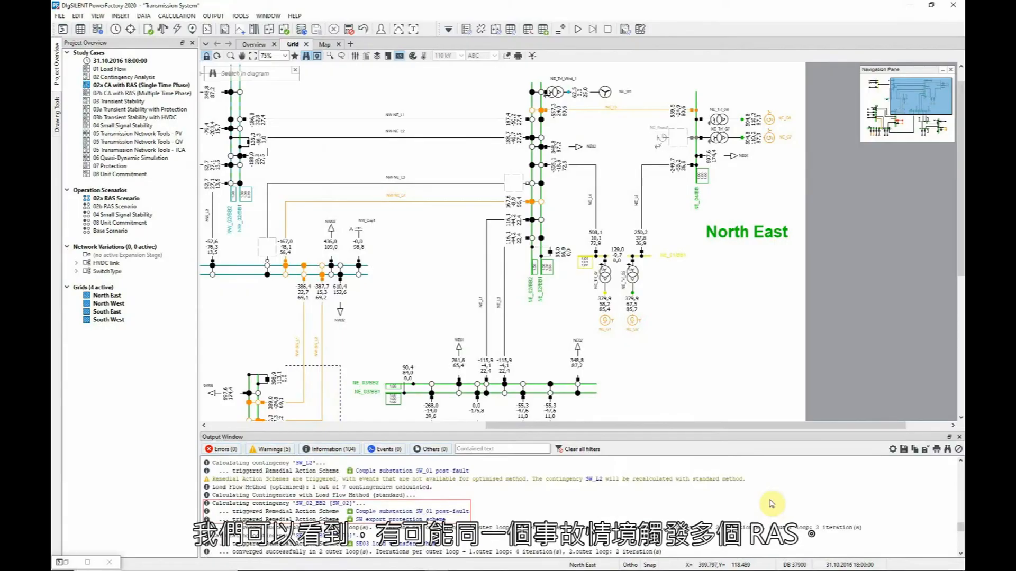
pyautogui.scroll(-5, 771, 503)
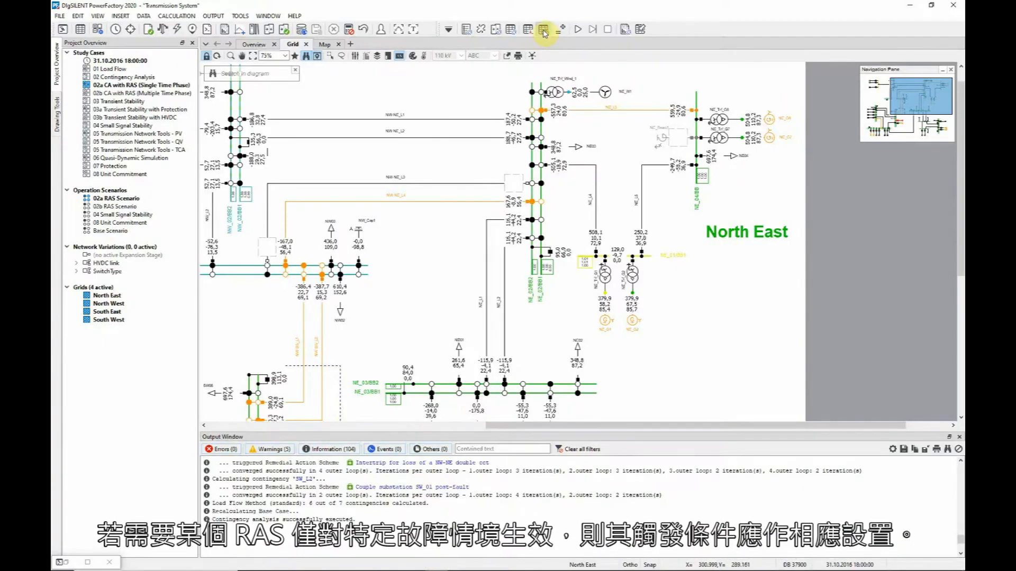
# Open the scheme "Intertrip for loss of a NW-NE double cct" and inspect its breaker triggers and its "Trip NE_G1" switch event.
pyautogui.click(544, 31)
pyautogui.click(325, 227)
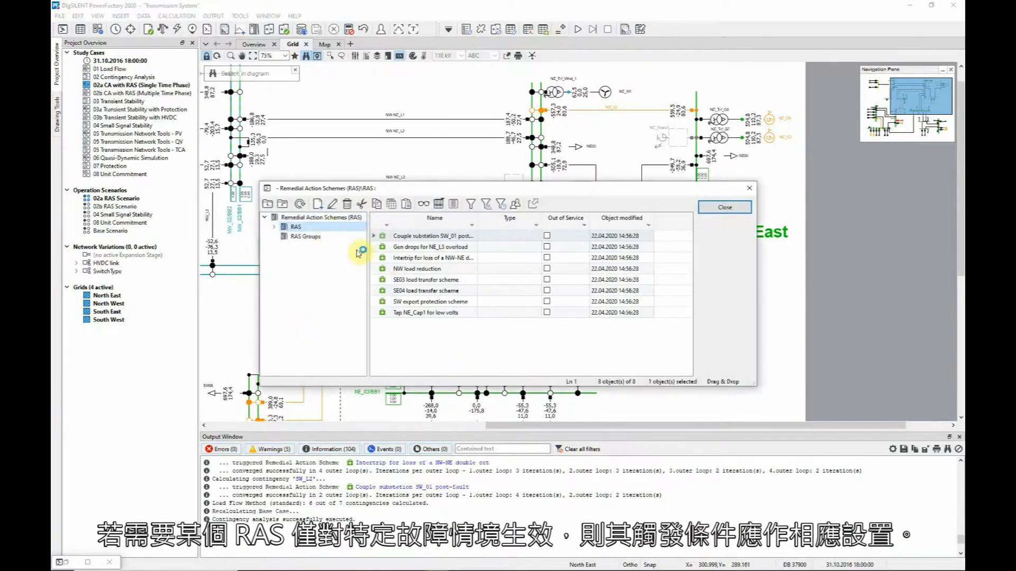
pyautogui.doubleClick(389, 259)
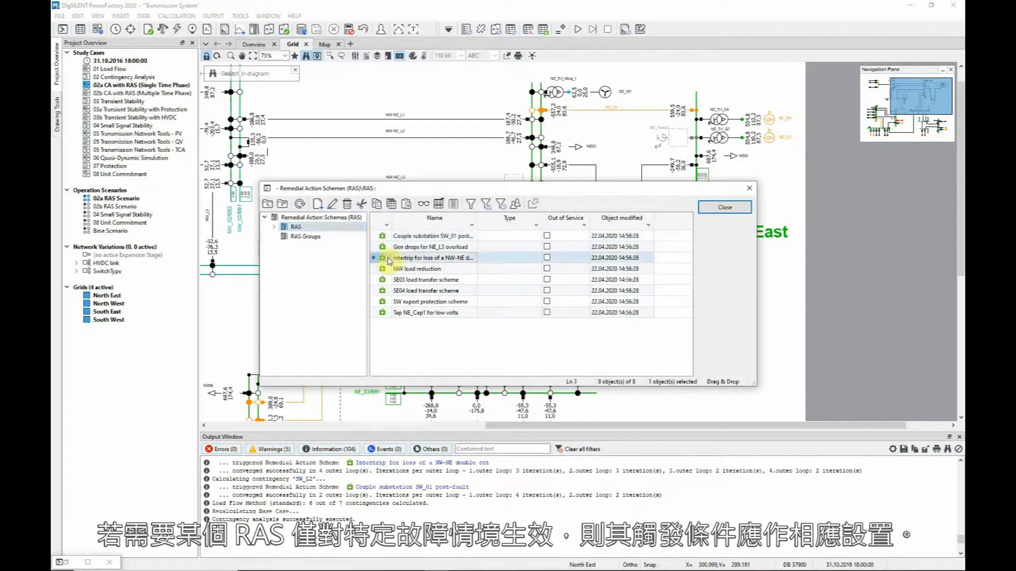
pyautogui.click(467, 284)
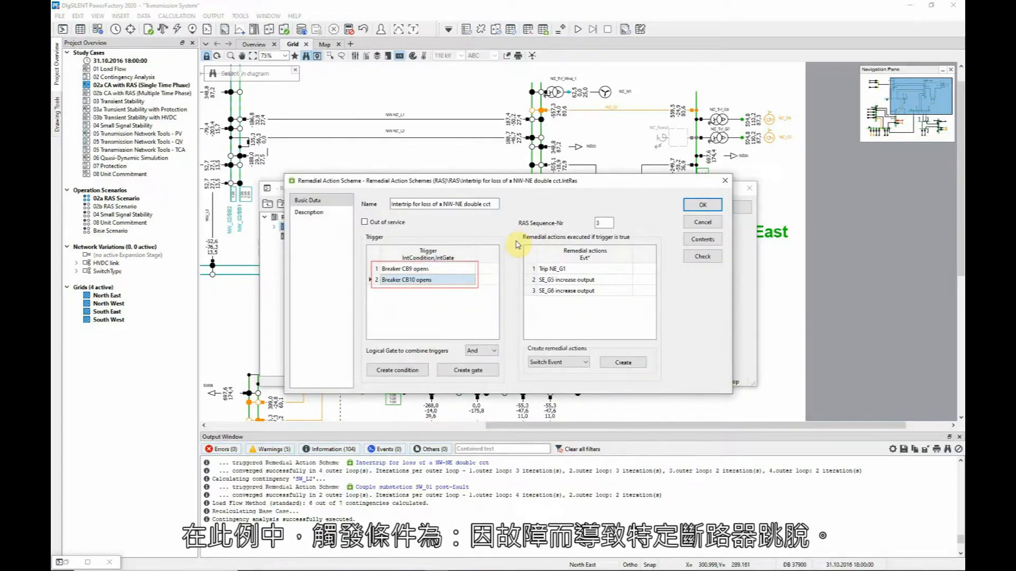
pyautogui.doubleClick(574, 267)
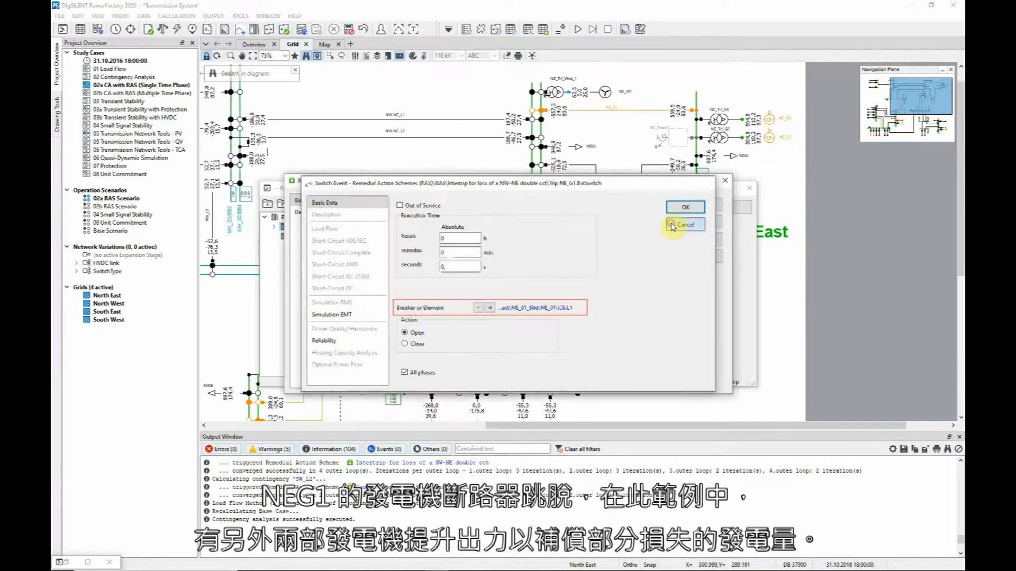
# Check the remaining remedial actions of the intertrip scheme, and close the scheme and the scheme list.
pyautogui.click(685, 206)
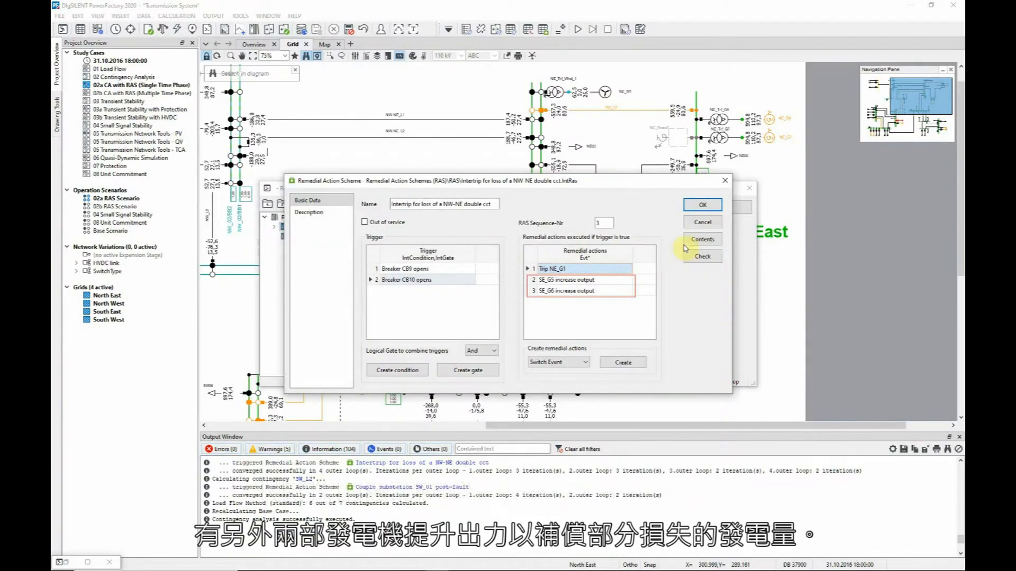
pyautogui.click(700, 225)
pyautogui.click(699, 209)
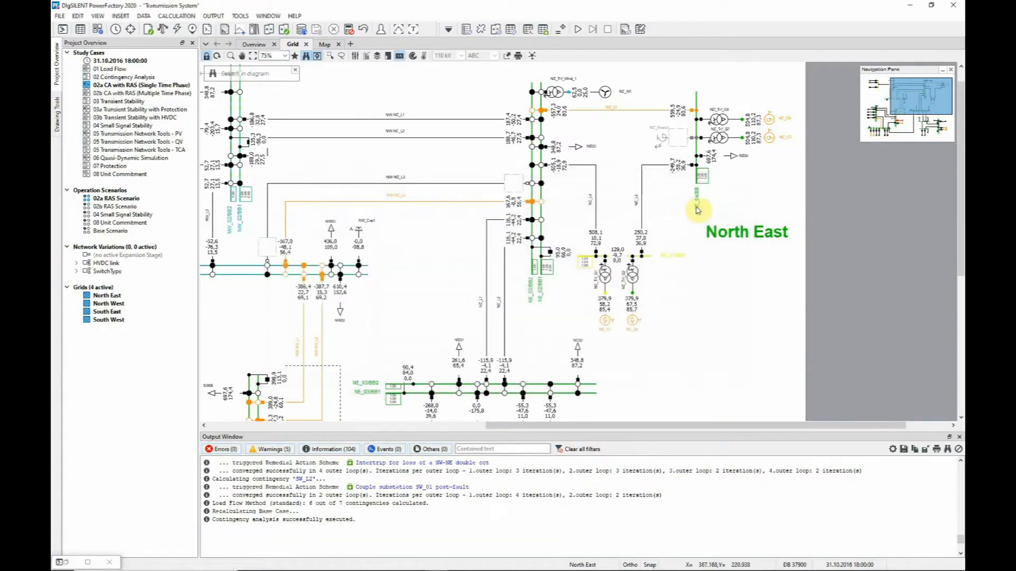
# Reset the calculation results and inspect the thermal rating assigned to line NW-NE_L4.
pyautogui.click(349, 31)
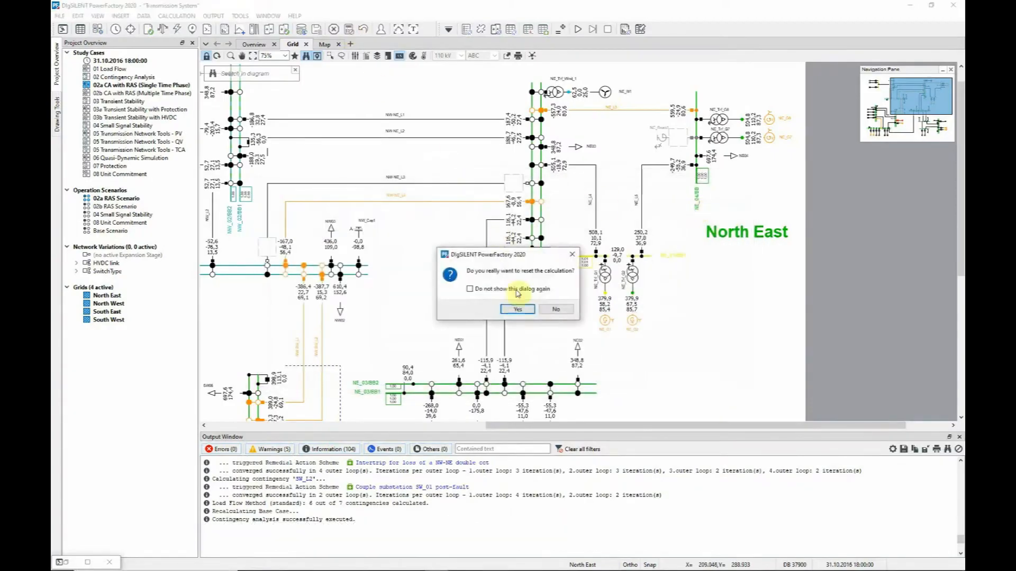
pyautogui.click(513, 310)
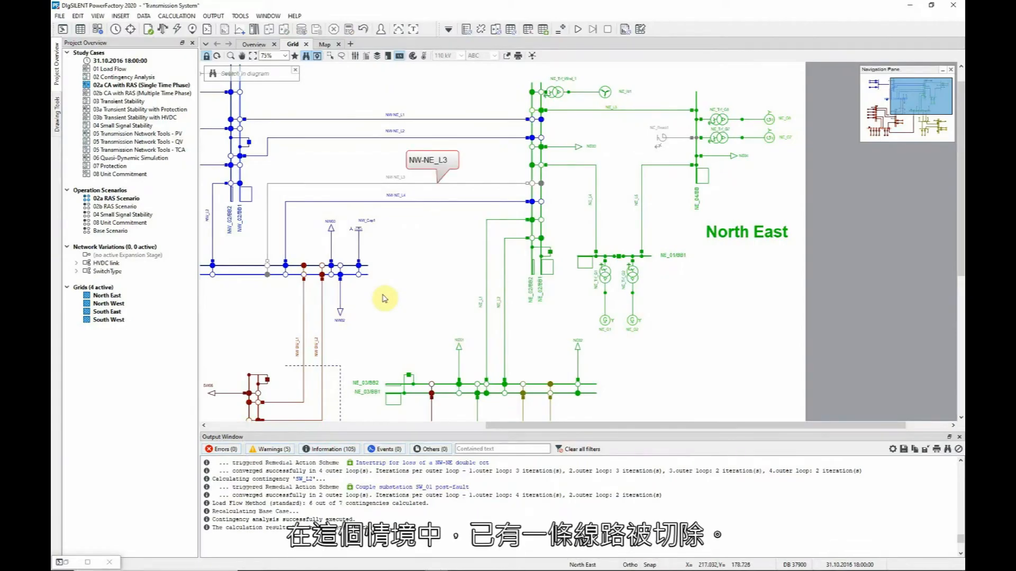
pyautogui.click(395, 202)
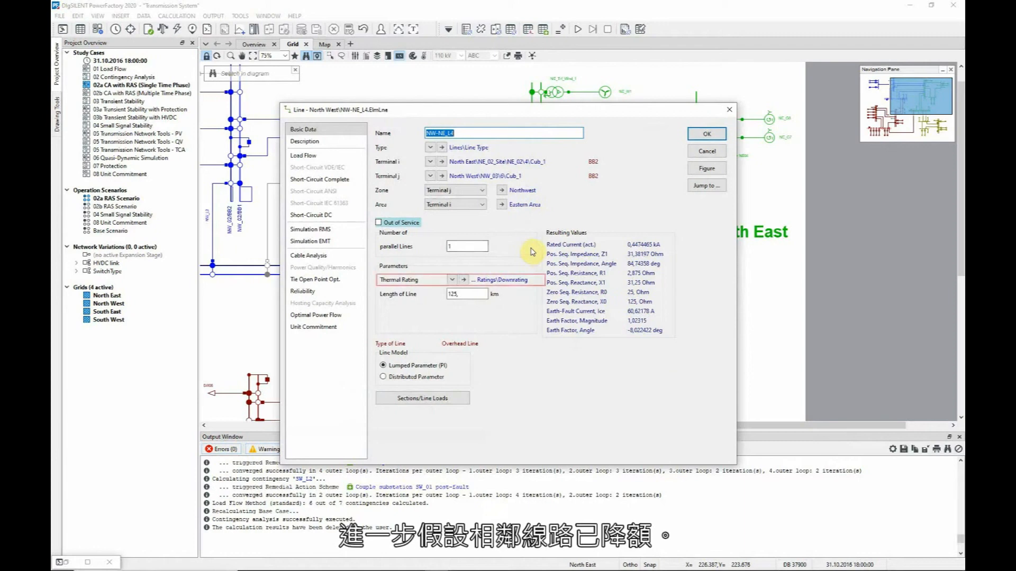
pyautogui.click(707, 134)
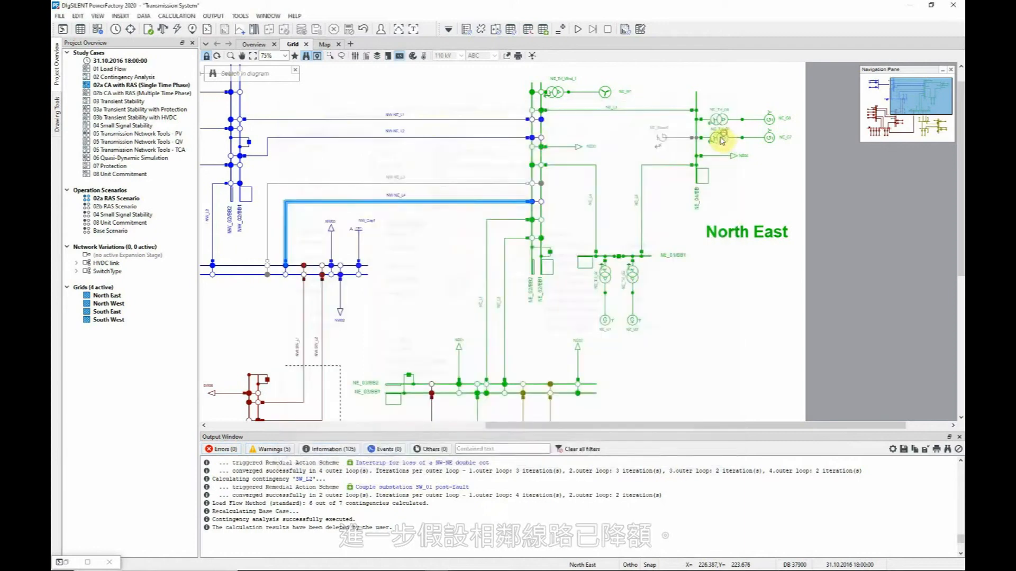
# Exclude remedial action schemes from the Contingency Analysis, execute lines NW-NE_L1 and NW-NE_L2 as a single contingency, and check the loading of NW-NE_L4.
pyautogui.click(440, 107)
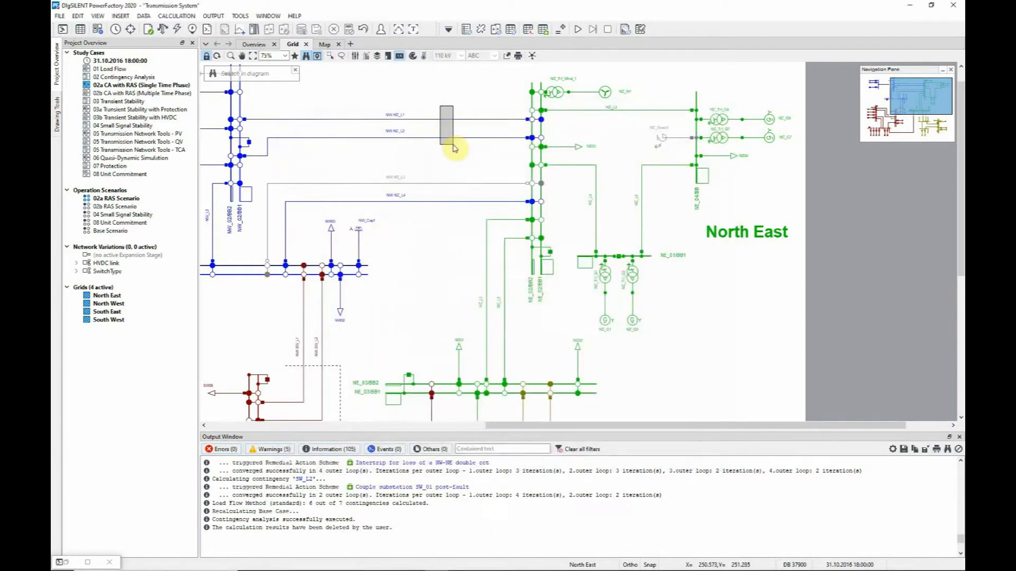
pyautogui.moveTo(453, 149); pyautogui.dragTo(455, 153)
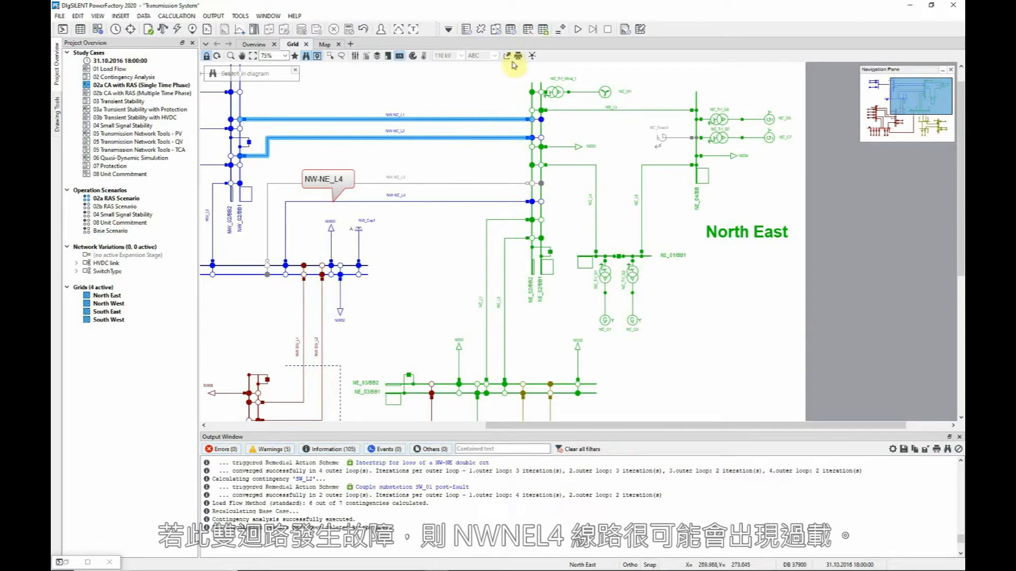
pyautogui.click(481, 31)
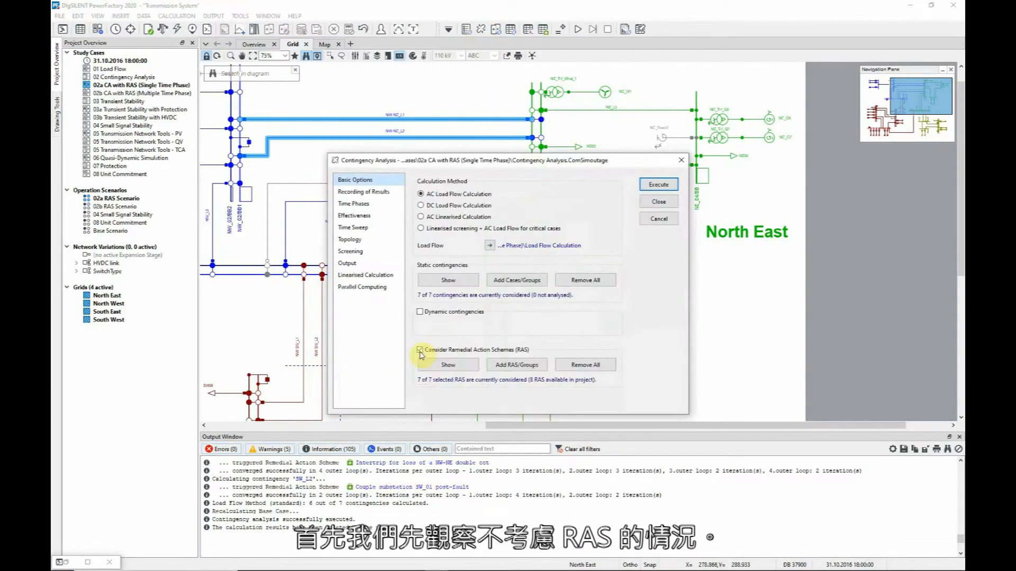
pyautogui.click(420, 351)
pyautogui.click(670, 199)
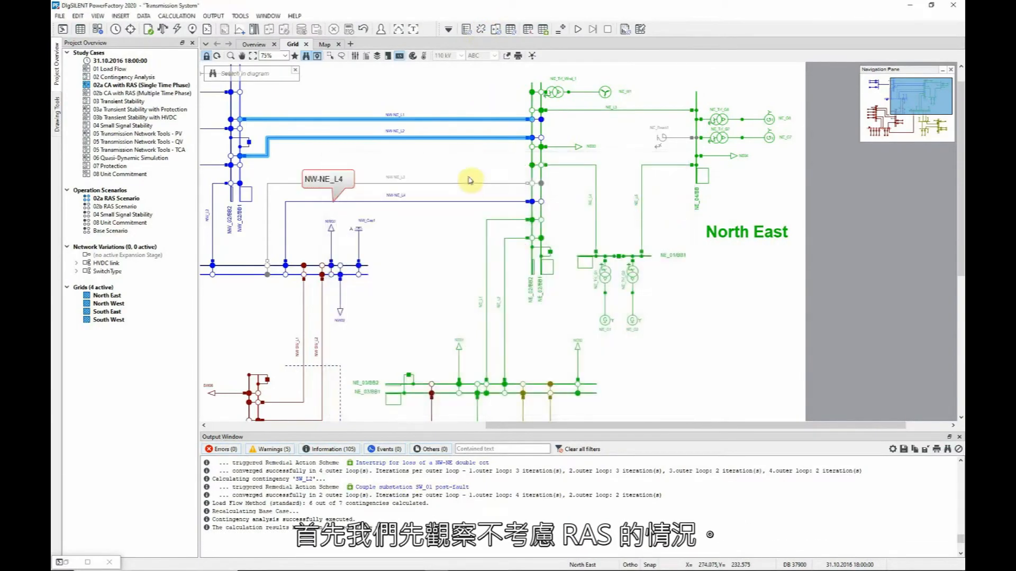
pyautogui.rightClick(454, 140)
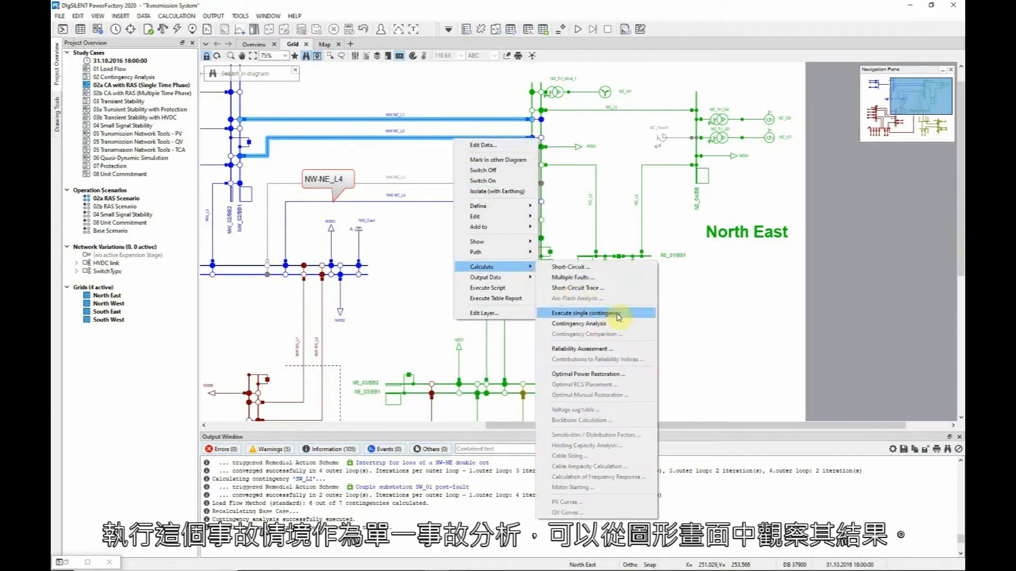
pyautogui.click(619, 316)
pyautogui.moveTo(515, 208)
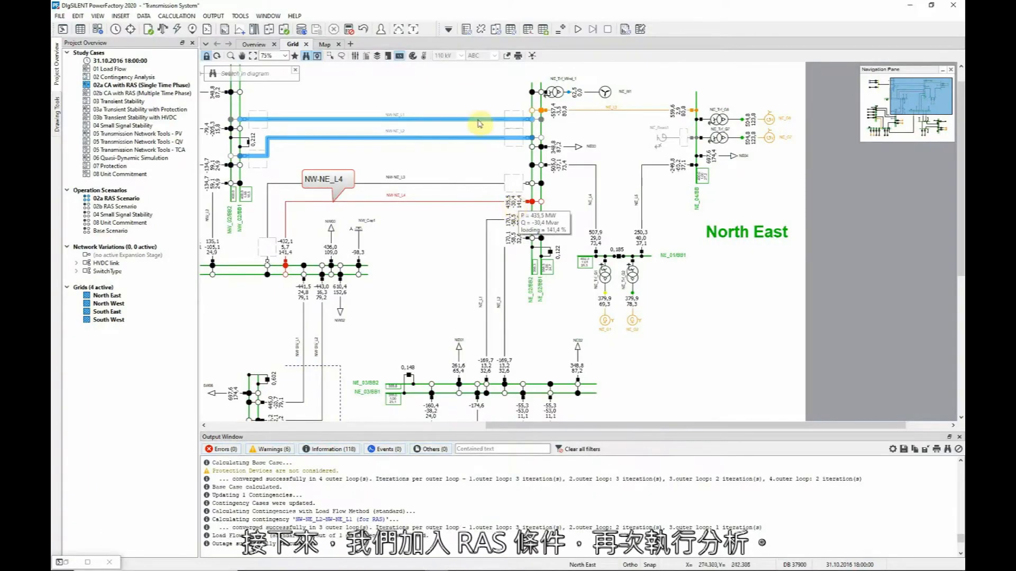
# Include remedial action schemes in the Contingency Analysis again and rerun the single contingency for lines NW-NE_L1 and NW-NE_L2.
pyautogui.click(482, 32)
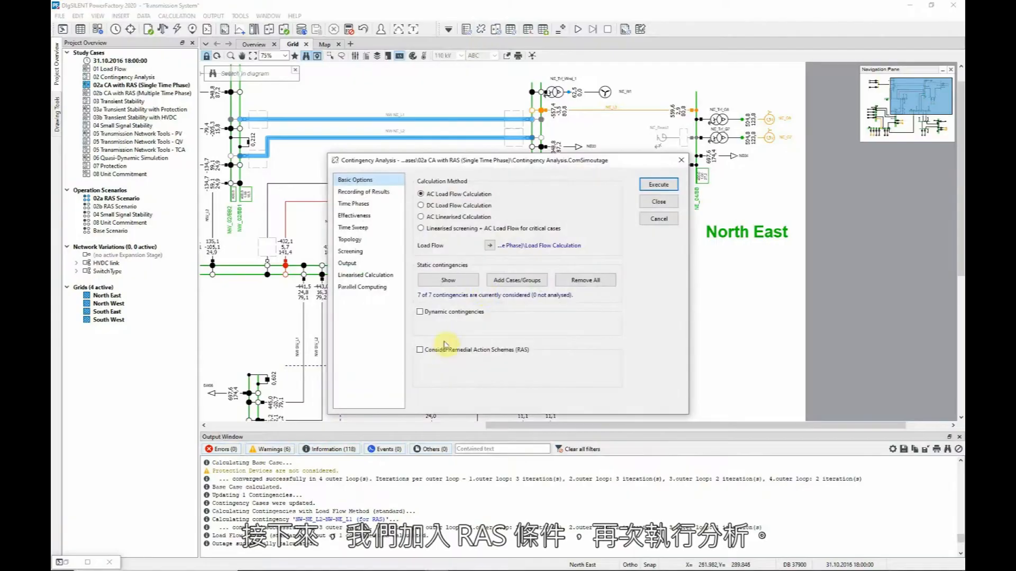
pyautogui.click(656, 201)
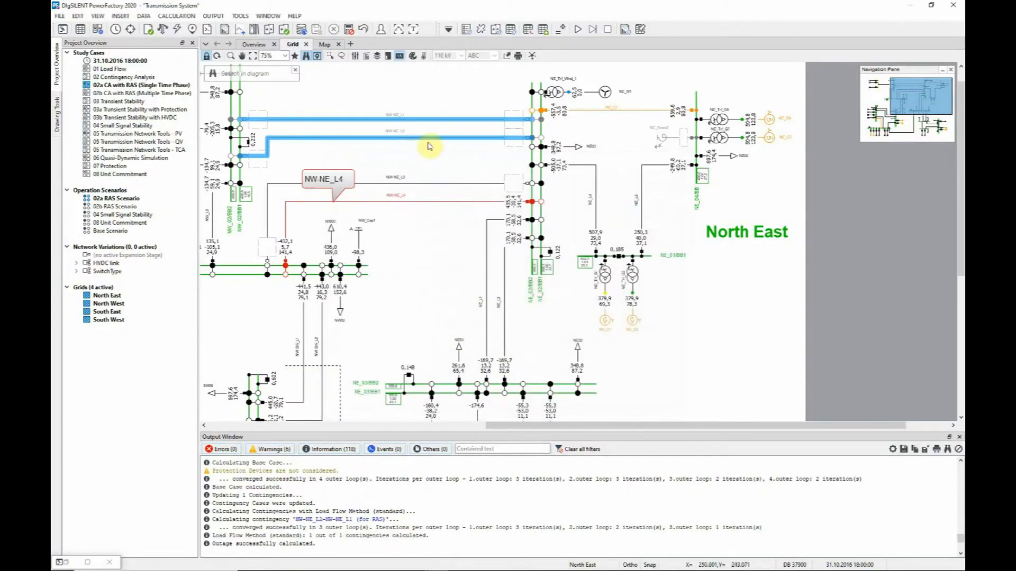
pyautogui.rightClick(405, 142)
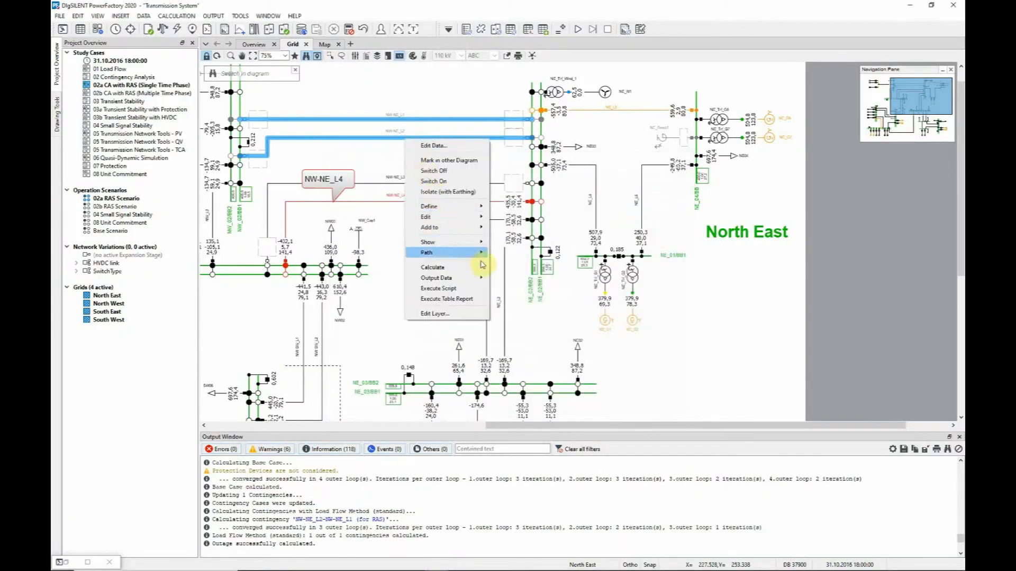
pyautogui.moveTo(479, 267)
pyautogui.click(553, 317)
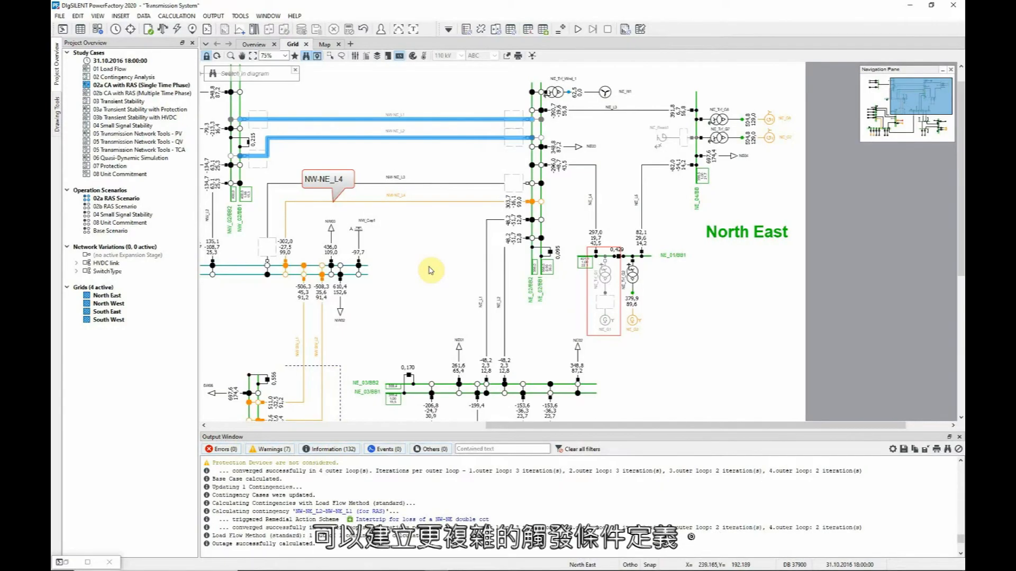
# Open the remedial action scheme "NW load reduction" and inspect its "BB fault" trigger condition.
pyautogui.click(543, 30)
pyautogui.click(336, 228)
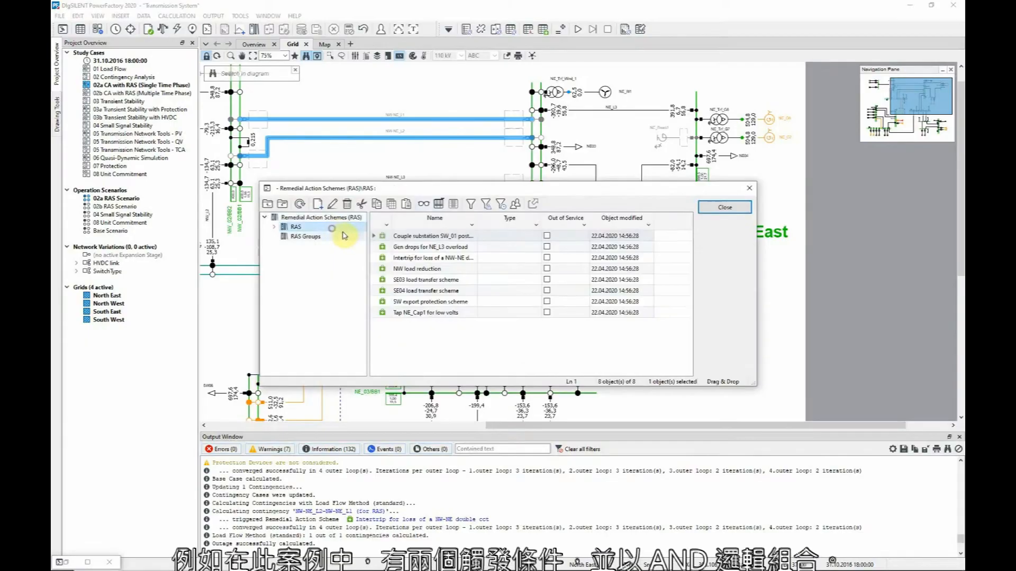
pyautogui.doubleClick(386, 273)
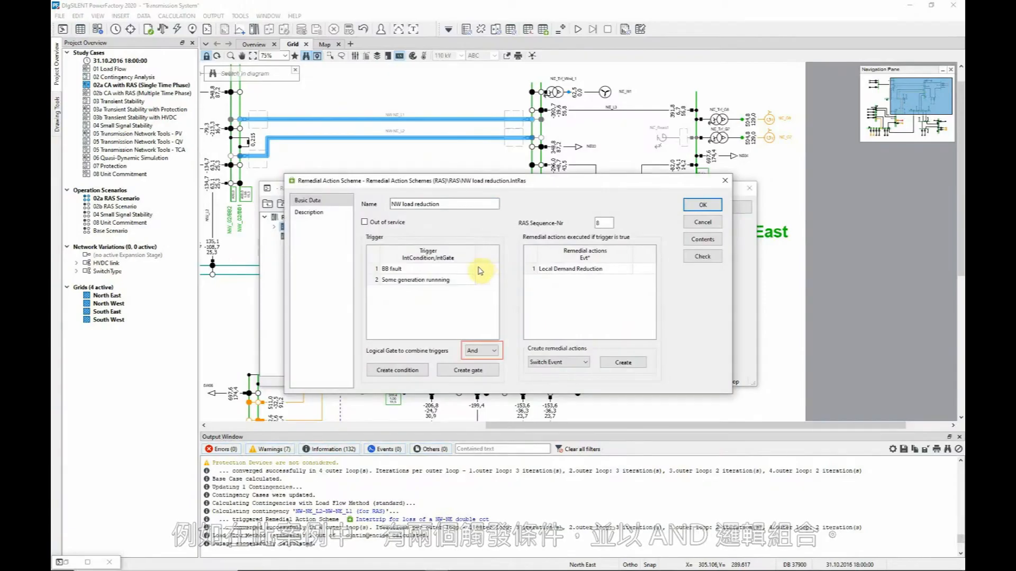
pyautogui.doubleClick(434, 270)
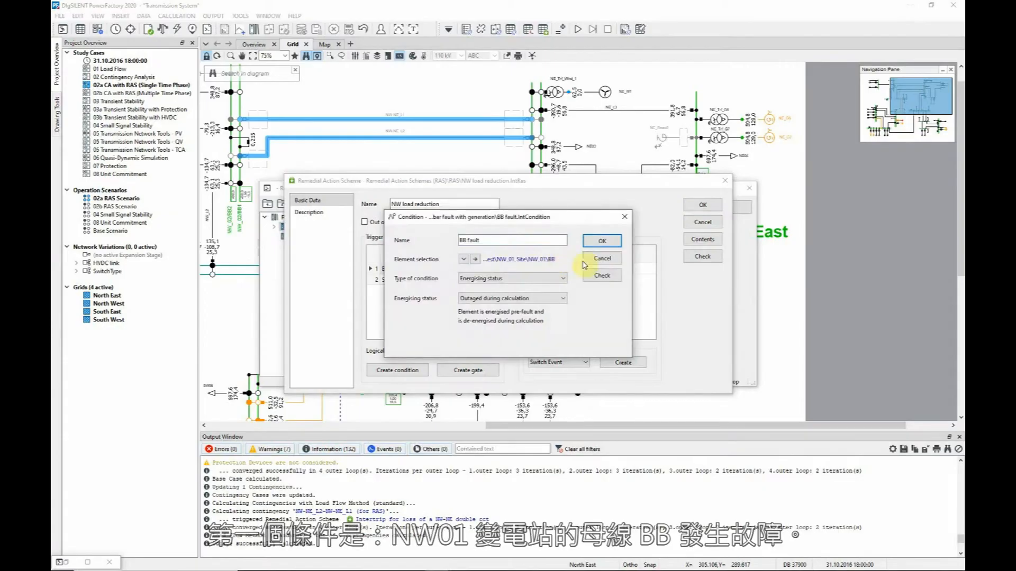
pyautogui.click(601, 259)
# Inspect the scheme's generation-running gate with its "NW_G5 off" condition, and the "Local Demand Reduction" load event.
pyautogui.doubleClick(452, 281)
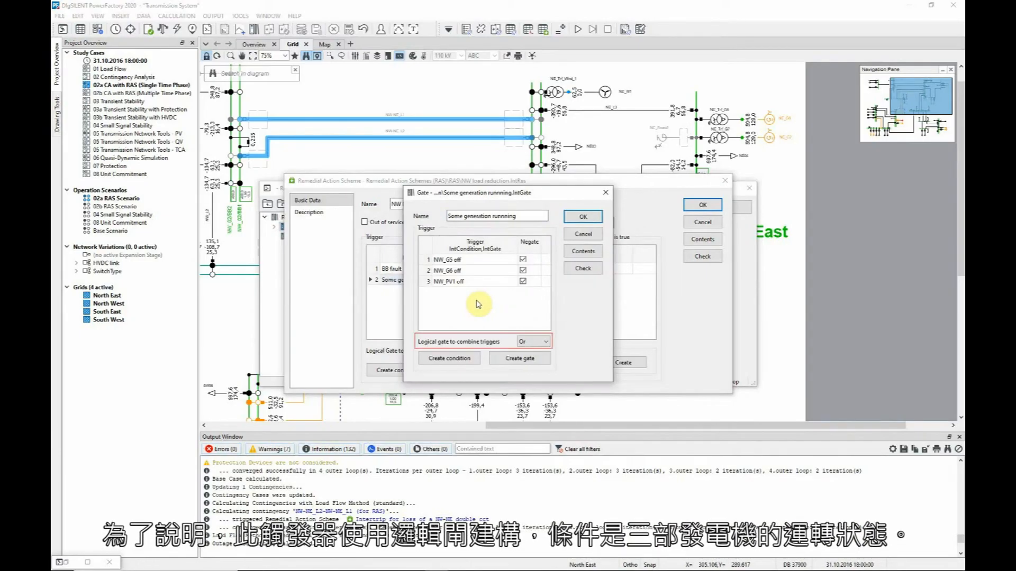
pyautogui.doubleClick(470, 261)
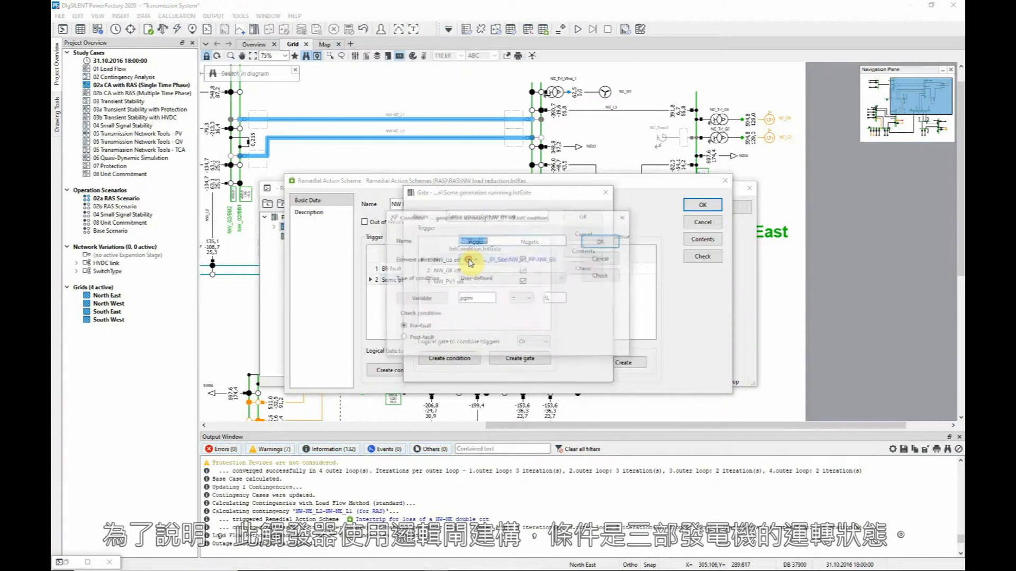
pyautogui.moveTo(518, 223); pyautogui.dragTo(580, 309)
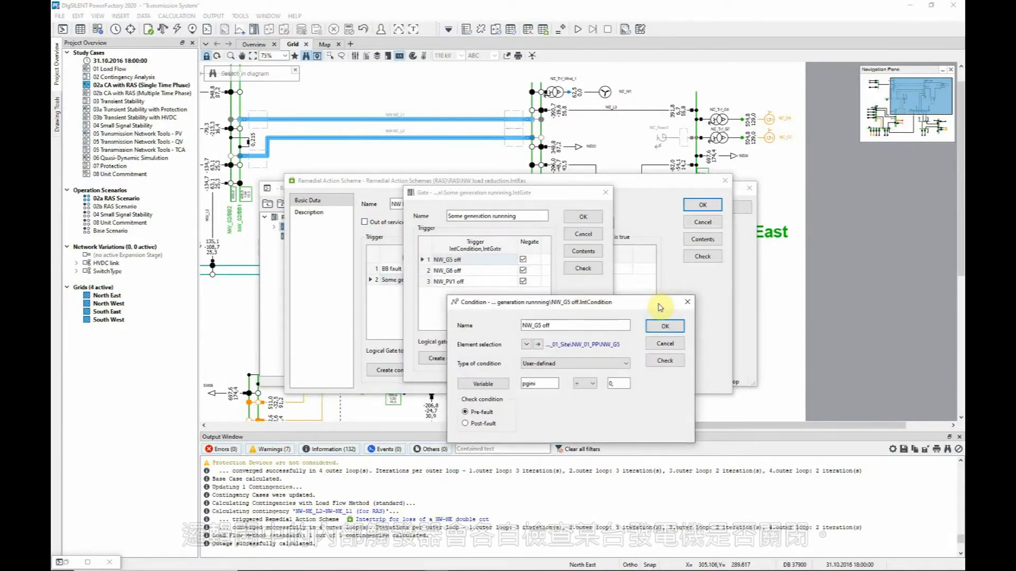
pyautogui.click(659, 343)
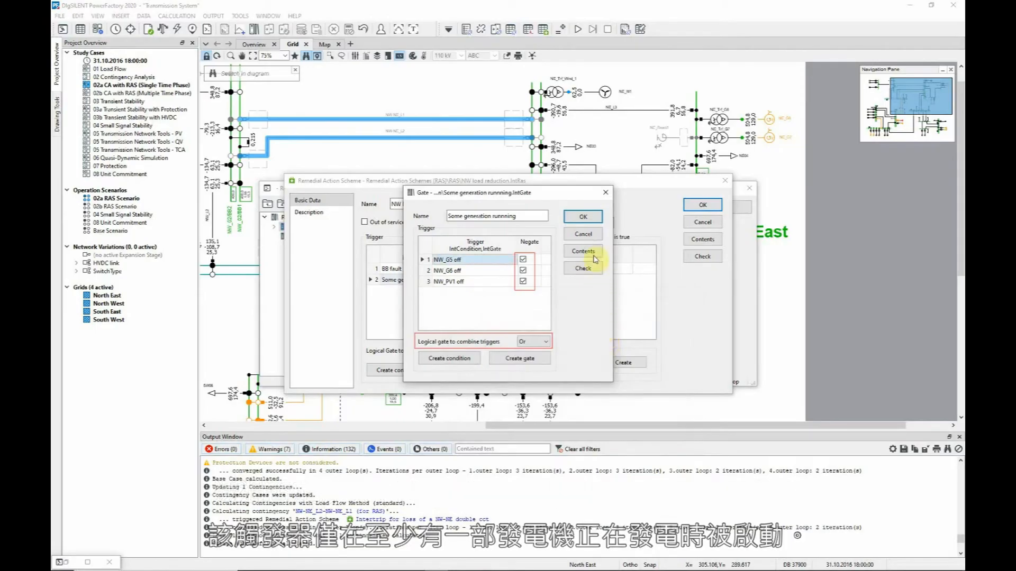
pyautogui.click(589, 215)
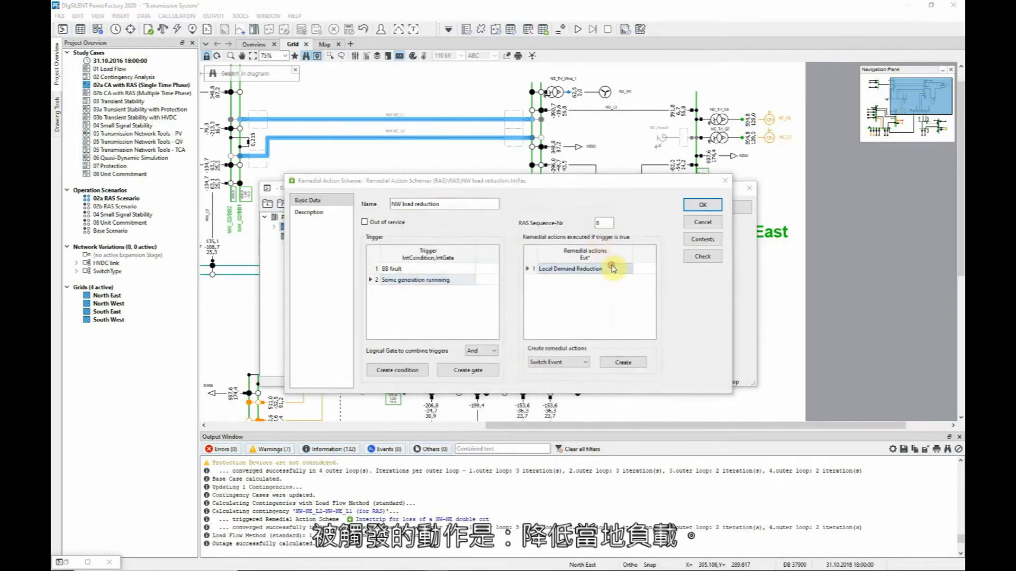
pyautogui.doubleClick(612, 268)
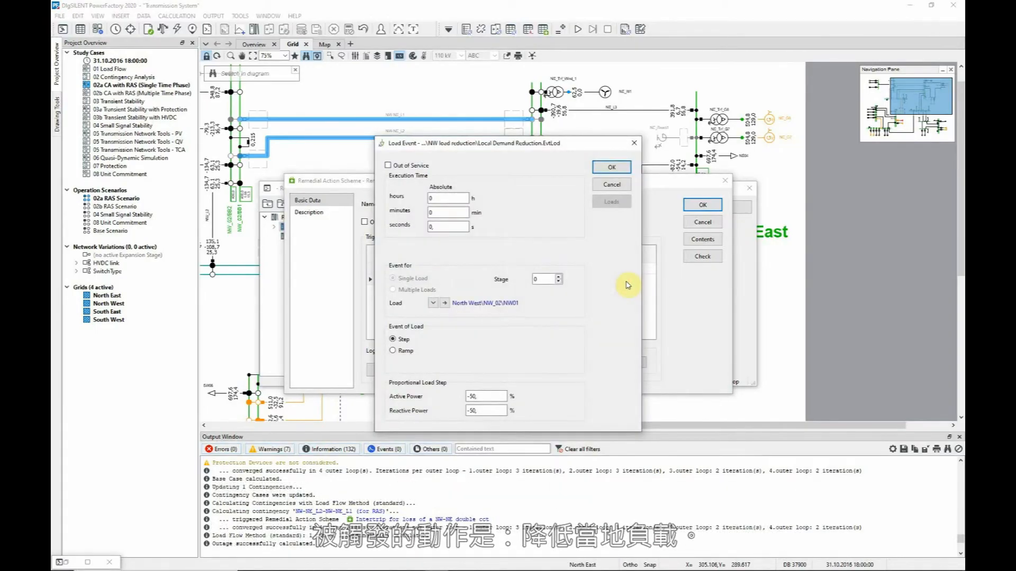
pyautogui.click(617, 190)
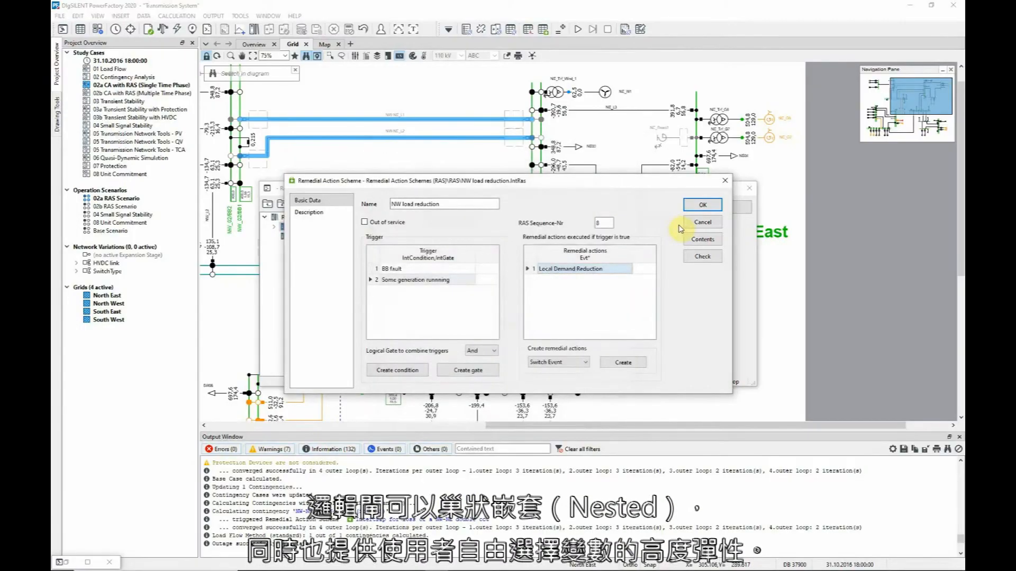
# Try out a new trigger condition of type User-defined in the "NW load reduction" scheme and discard it.
pyautogui.click(421, 371)
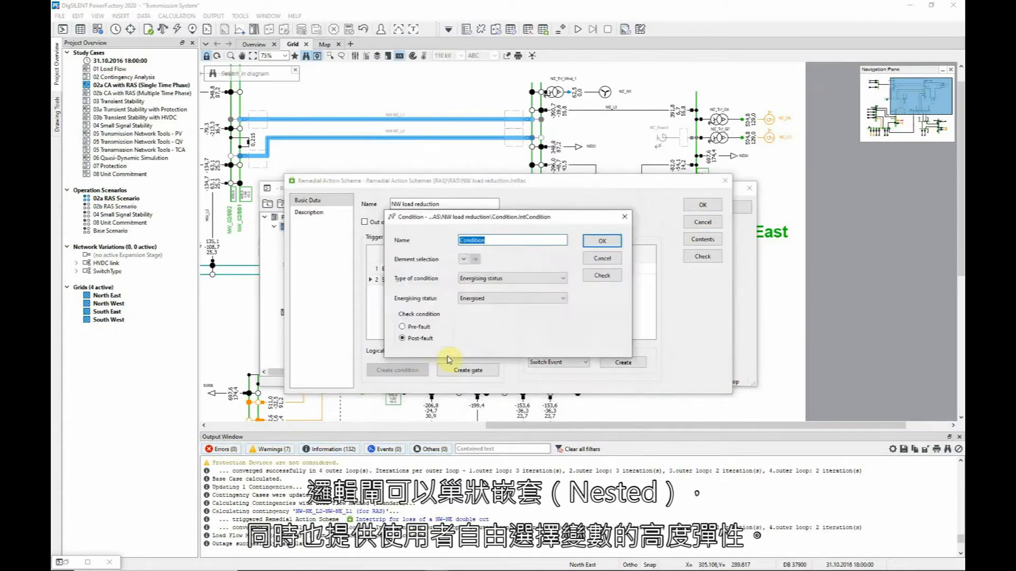
pyautogui.click(562, 280)
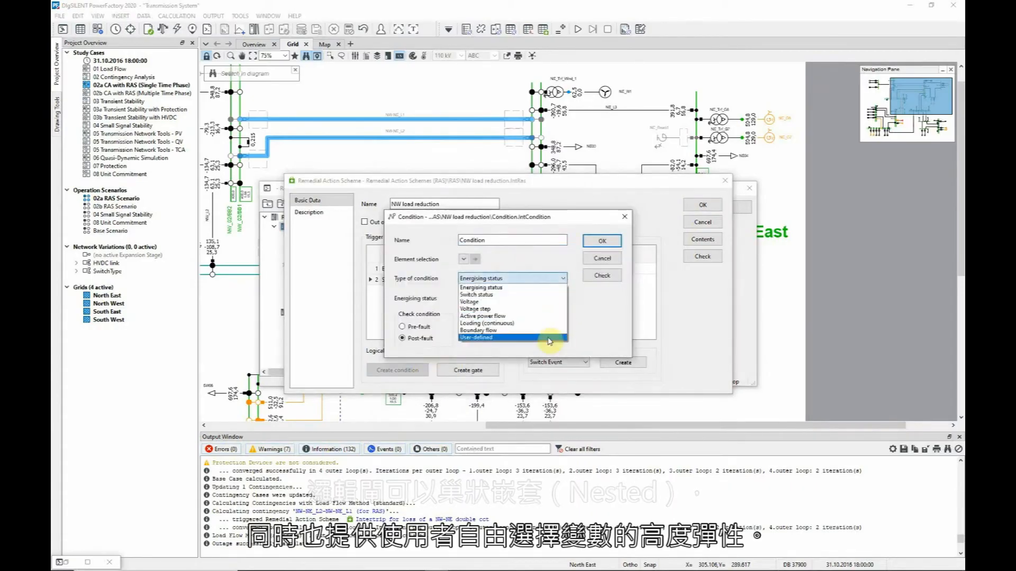
pyautogui.click(548, 339)
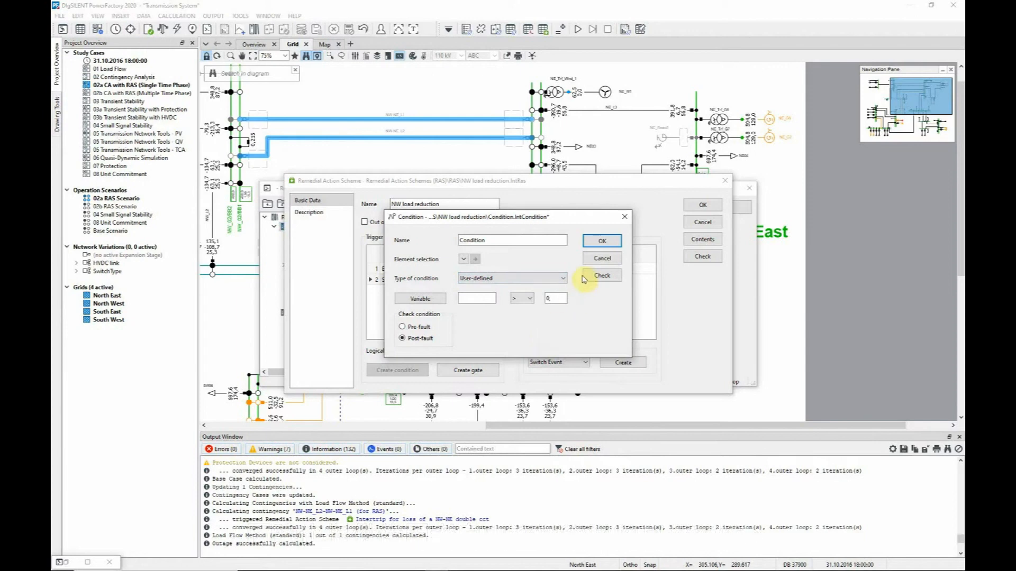
pyautogui.click(602, 257)
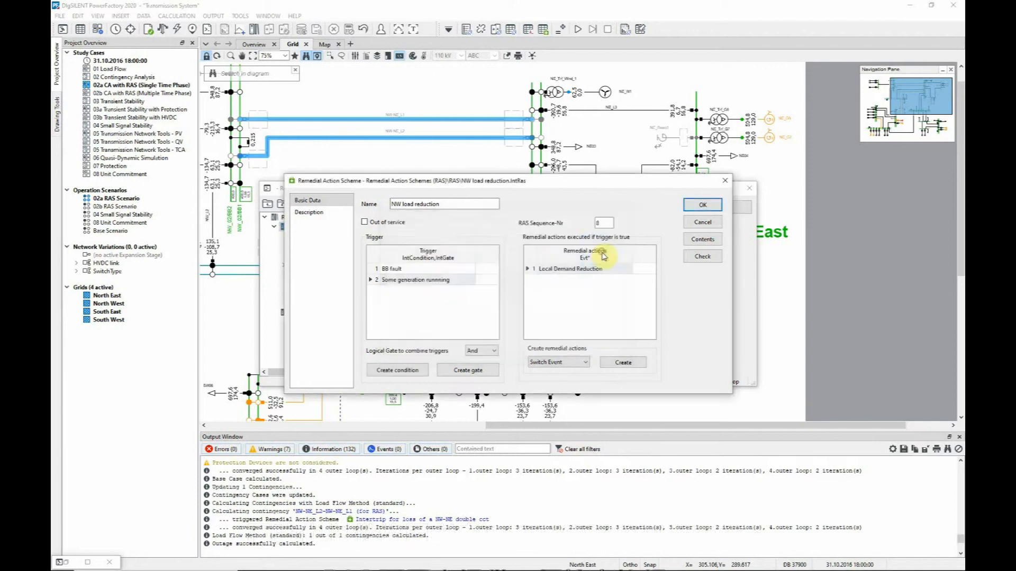
# Run the validity check on the "NW load reduction" scheme and view its description.
pyautogui.click(703, 256)
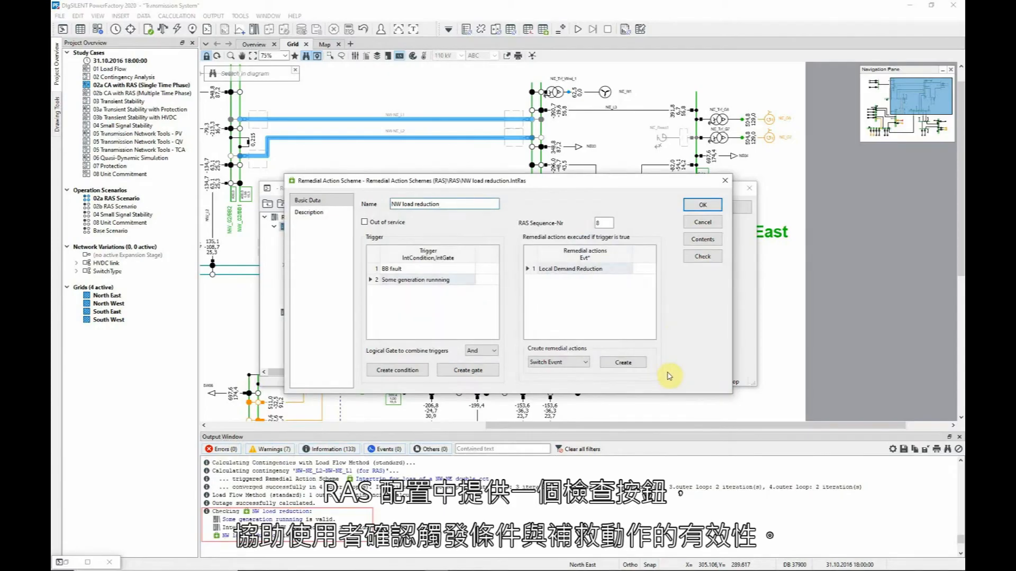
pyautogui.click(318, 214)
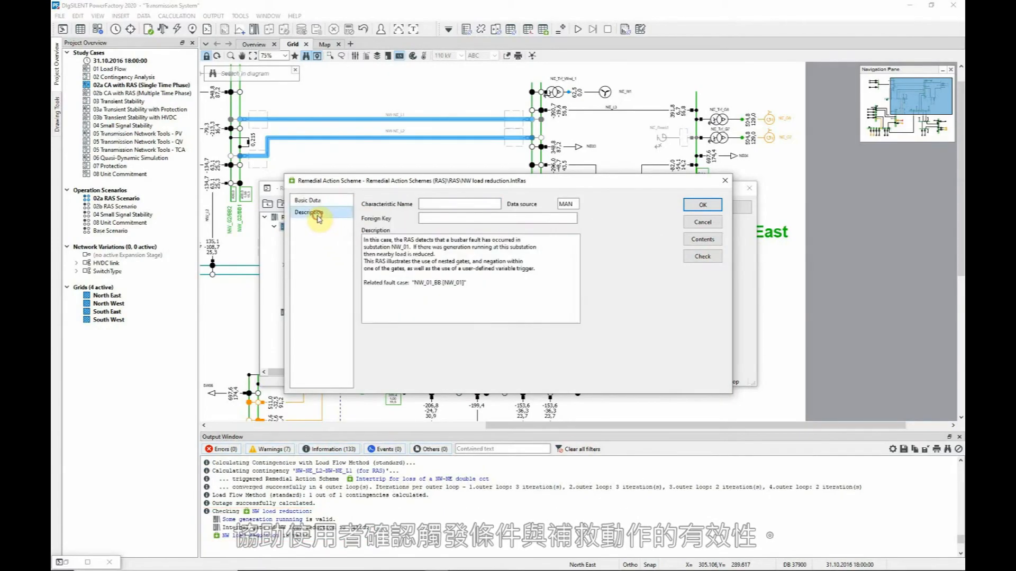